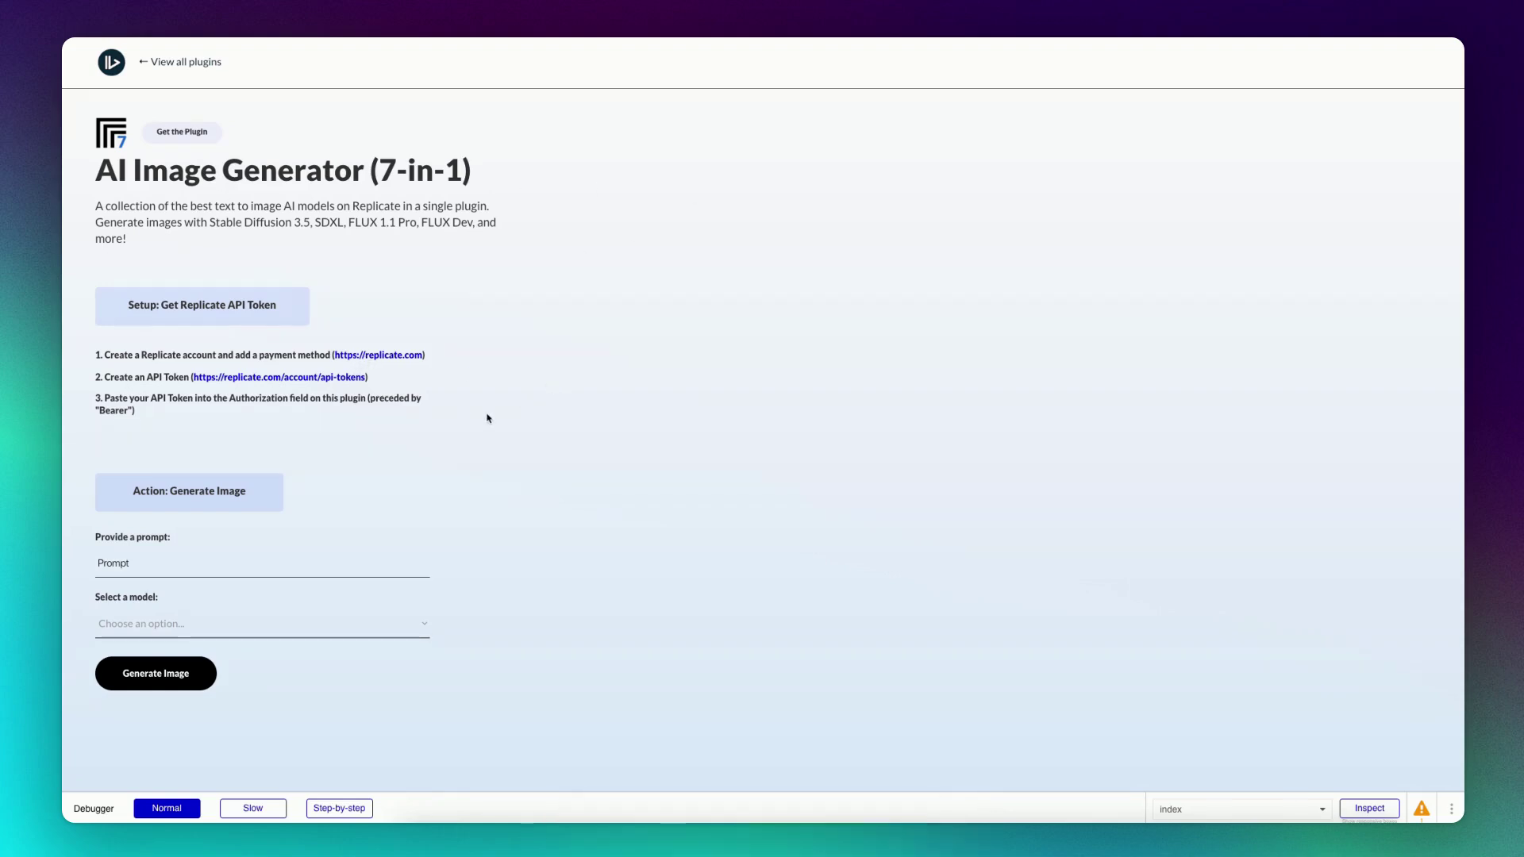
Generate an image from the prompt "a red barn on a green hill" using the SDXL Lightning model
scroll(473, 407, down, 3)
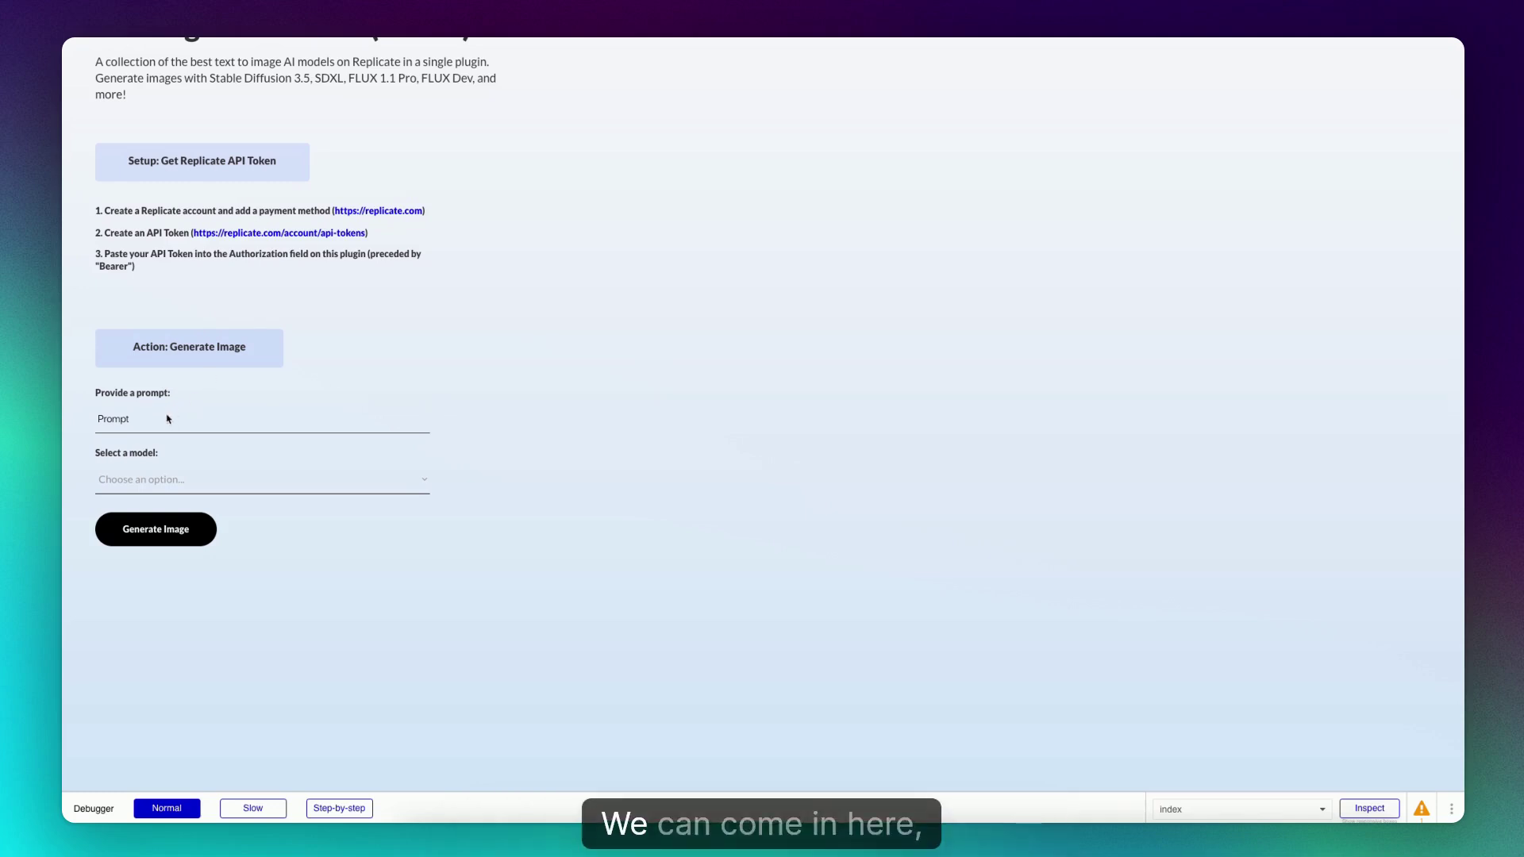
text(a red barn on a green hill)
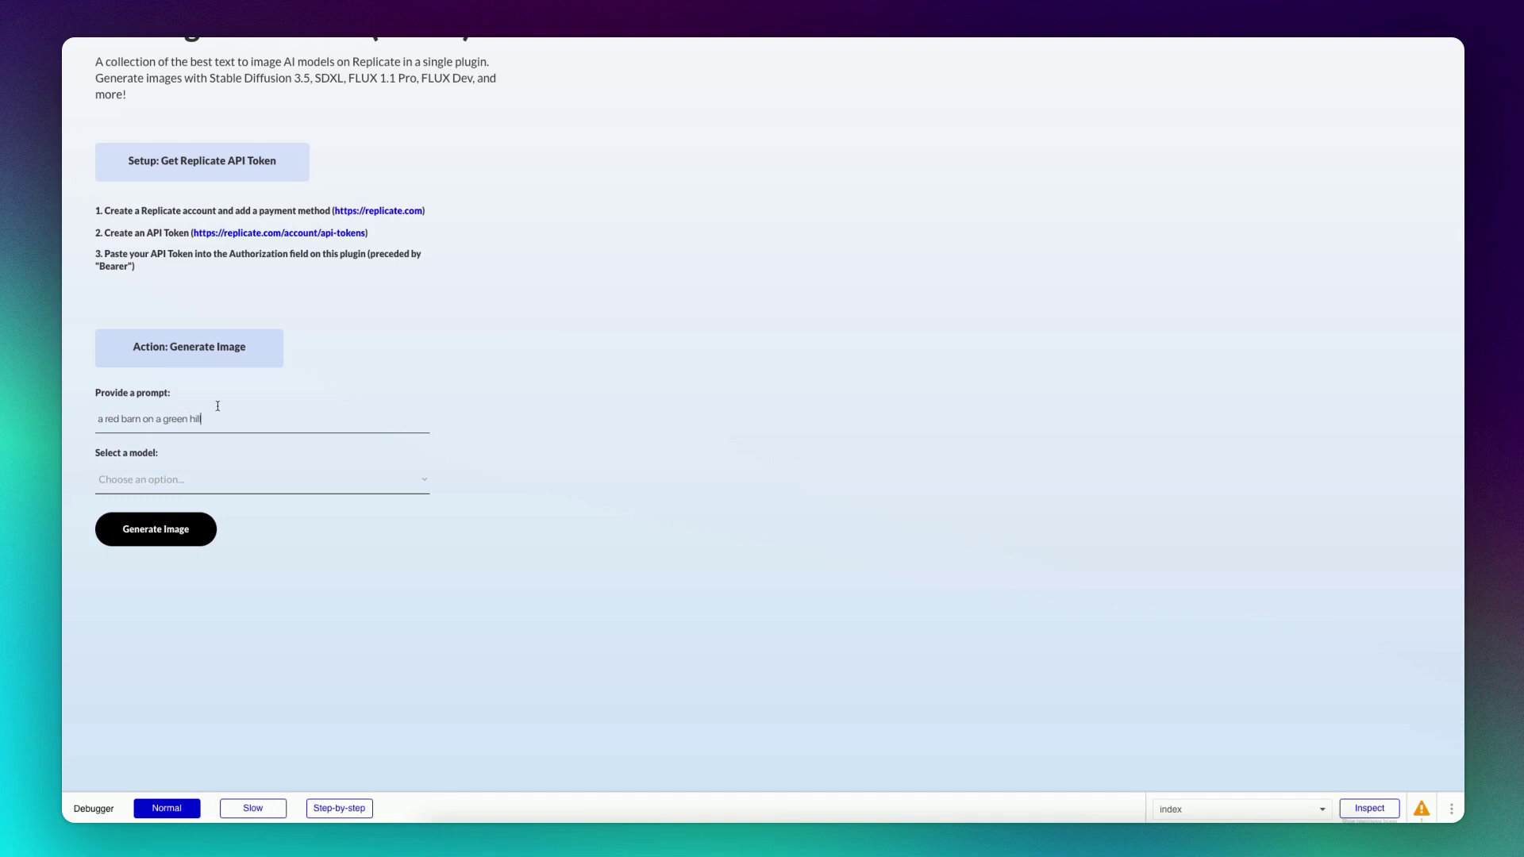
click(222, 479)
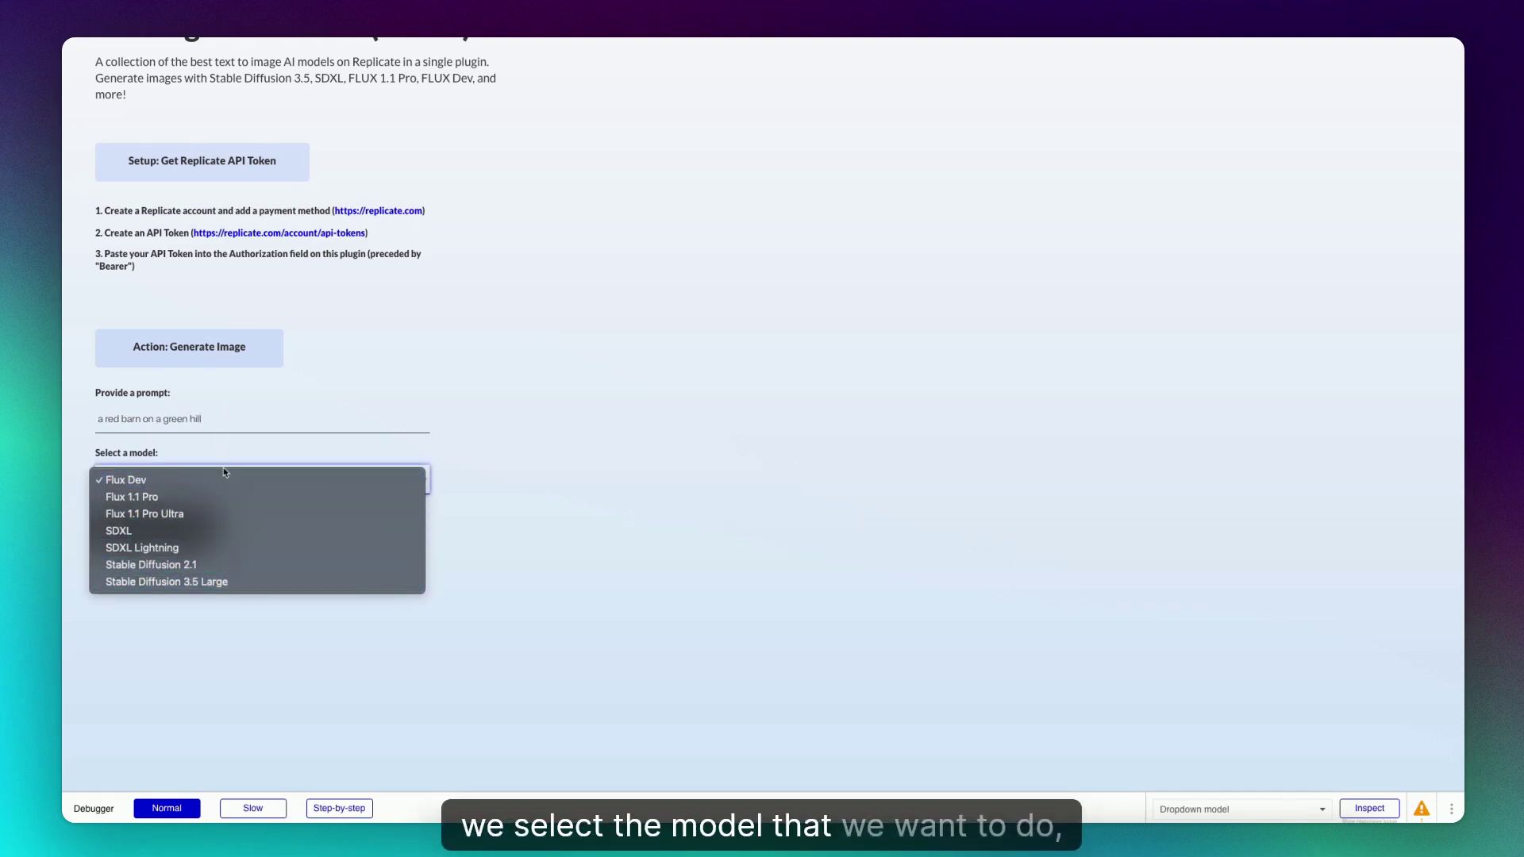
click(206, 547)
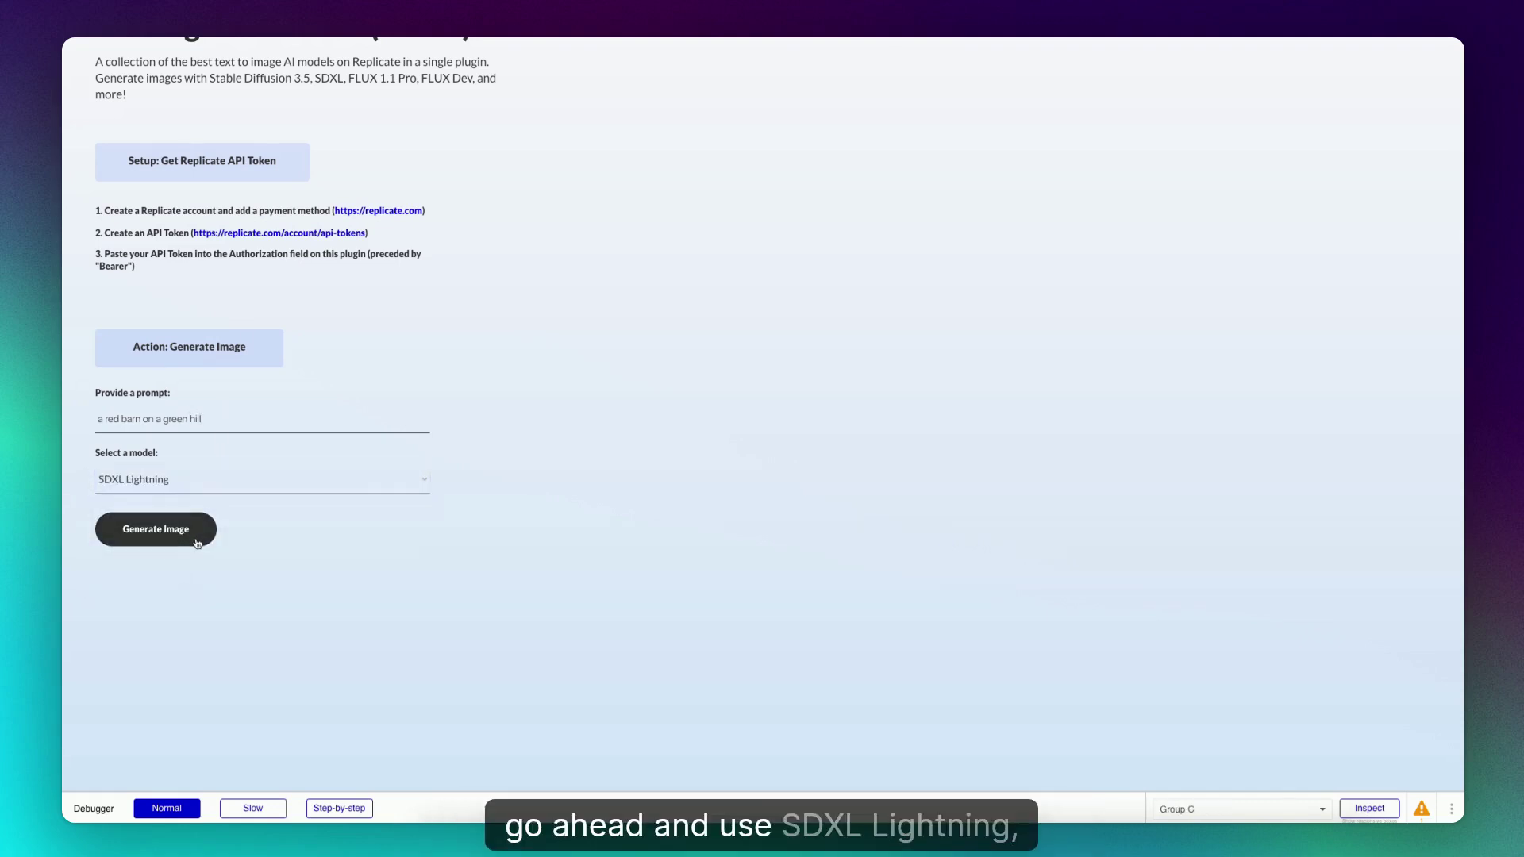
click(192, 542)
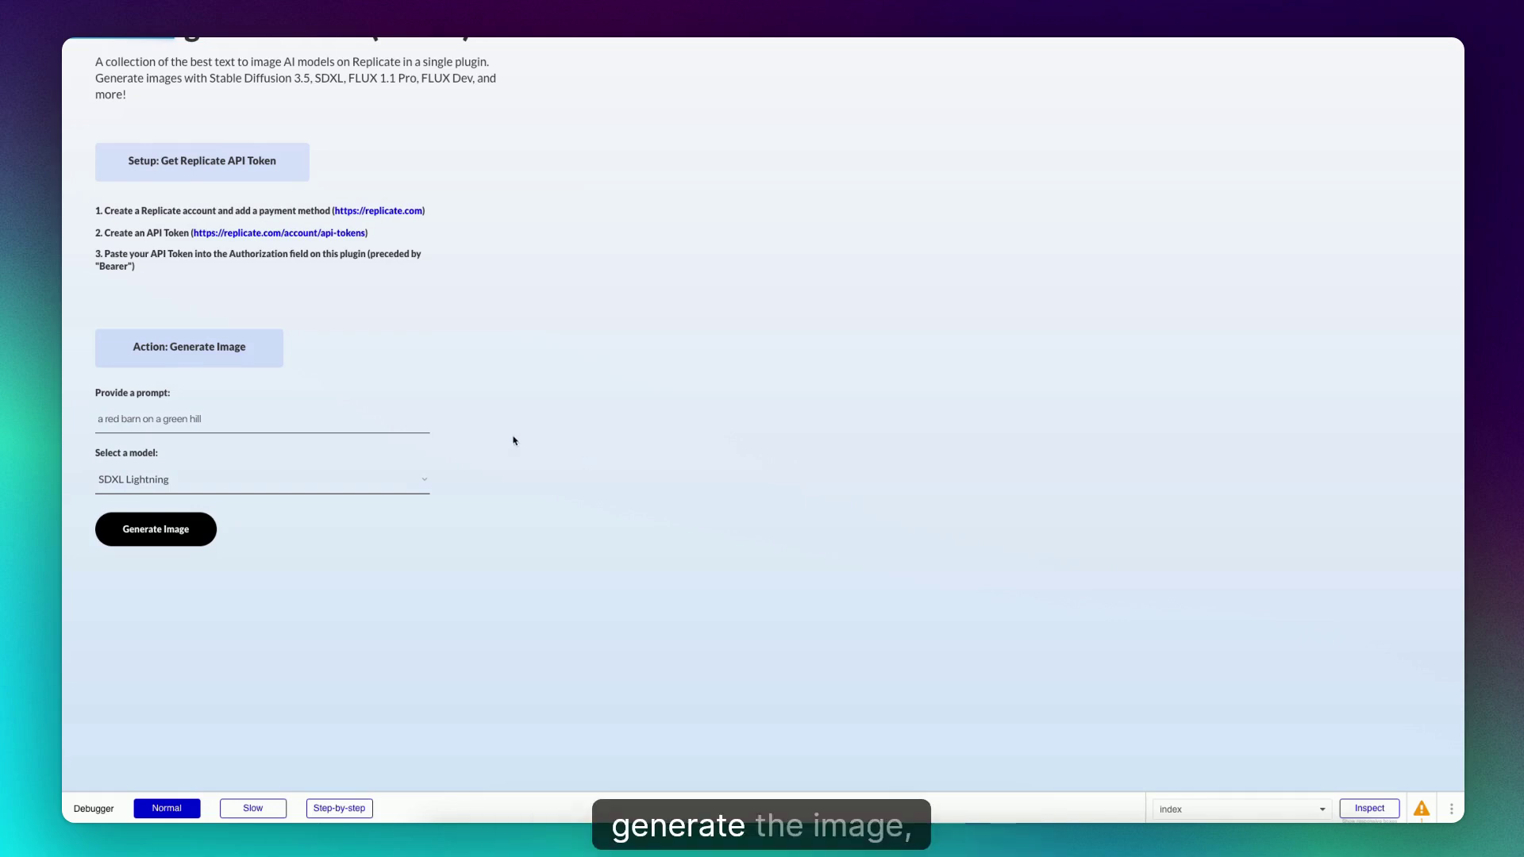
scroll(481, 459, down, 4)
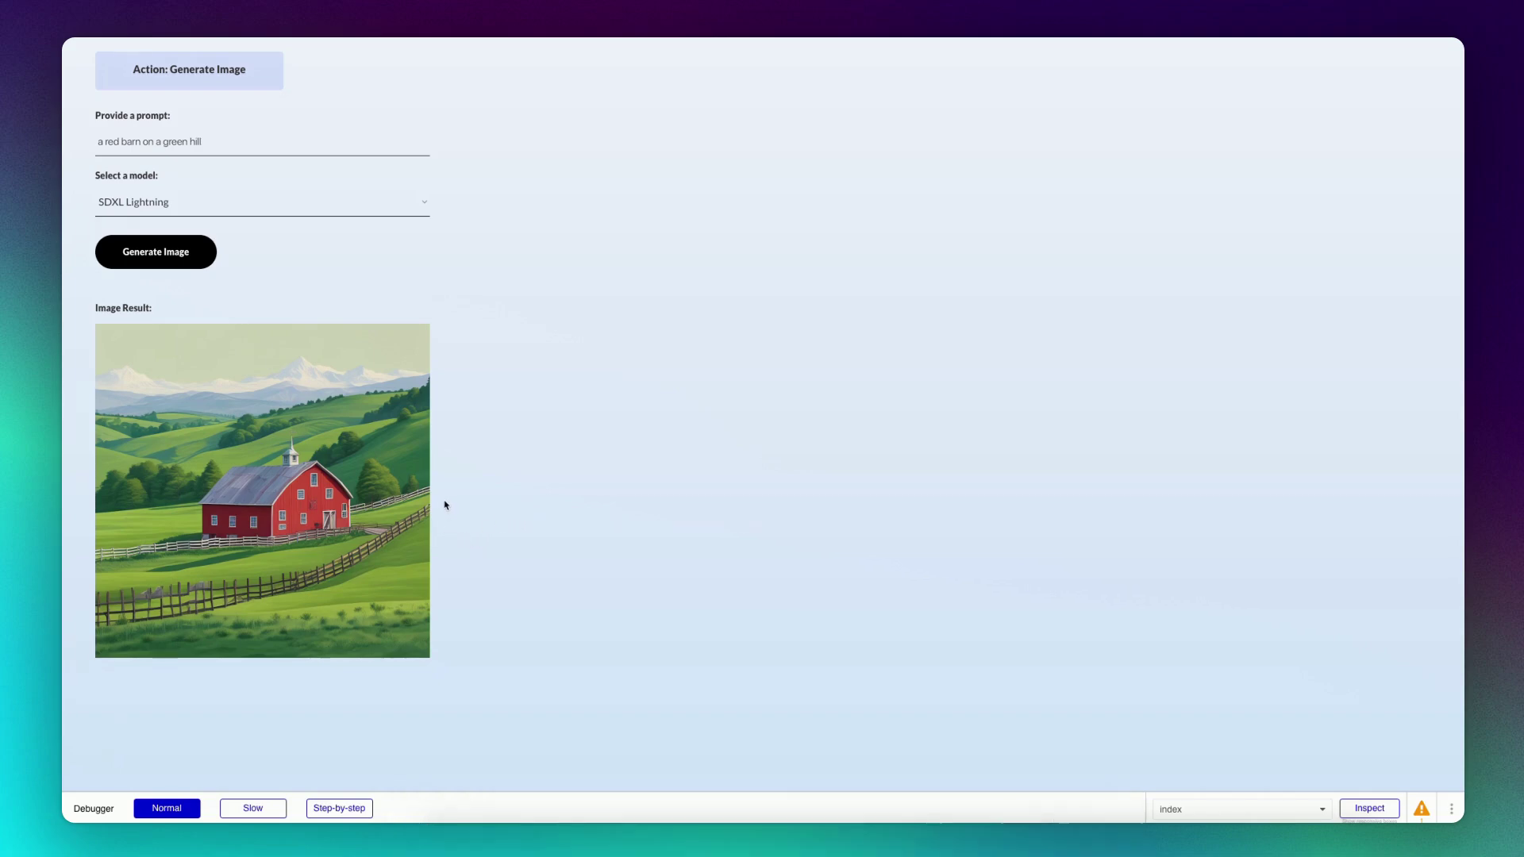
Change the prompt to "a photorealistic red barn on a green hill in Switzerland" and generate the image again
scroll(460, 512, up, 1)
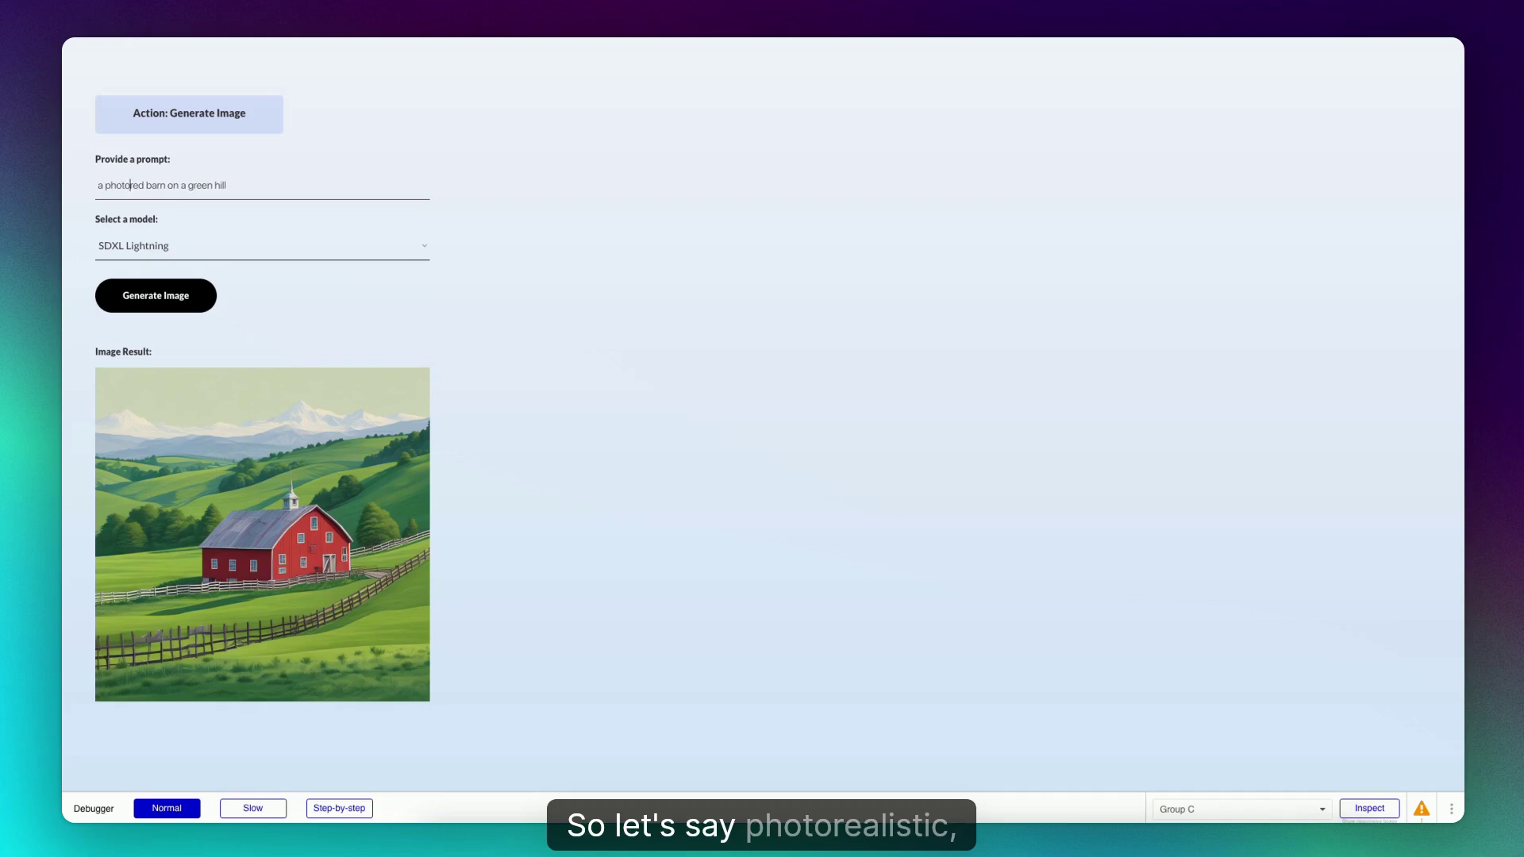
text(stic)
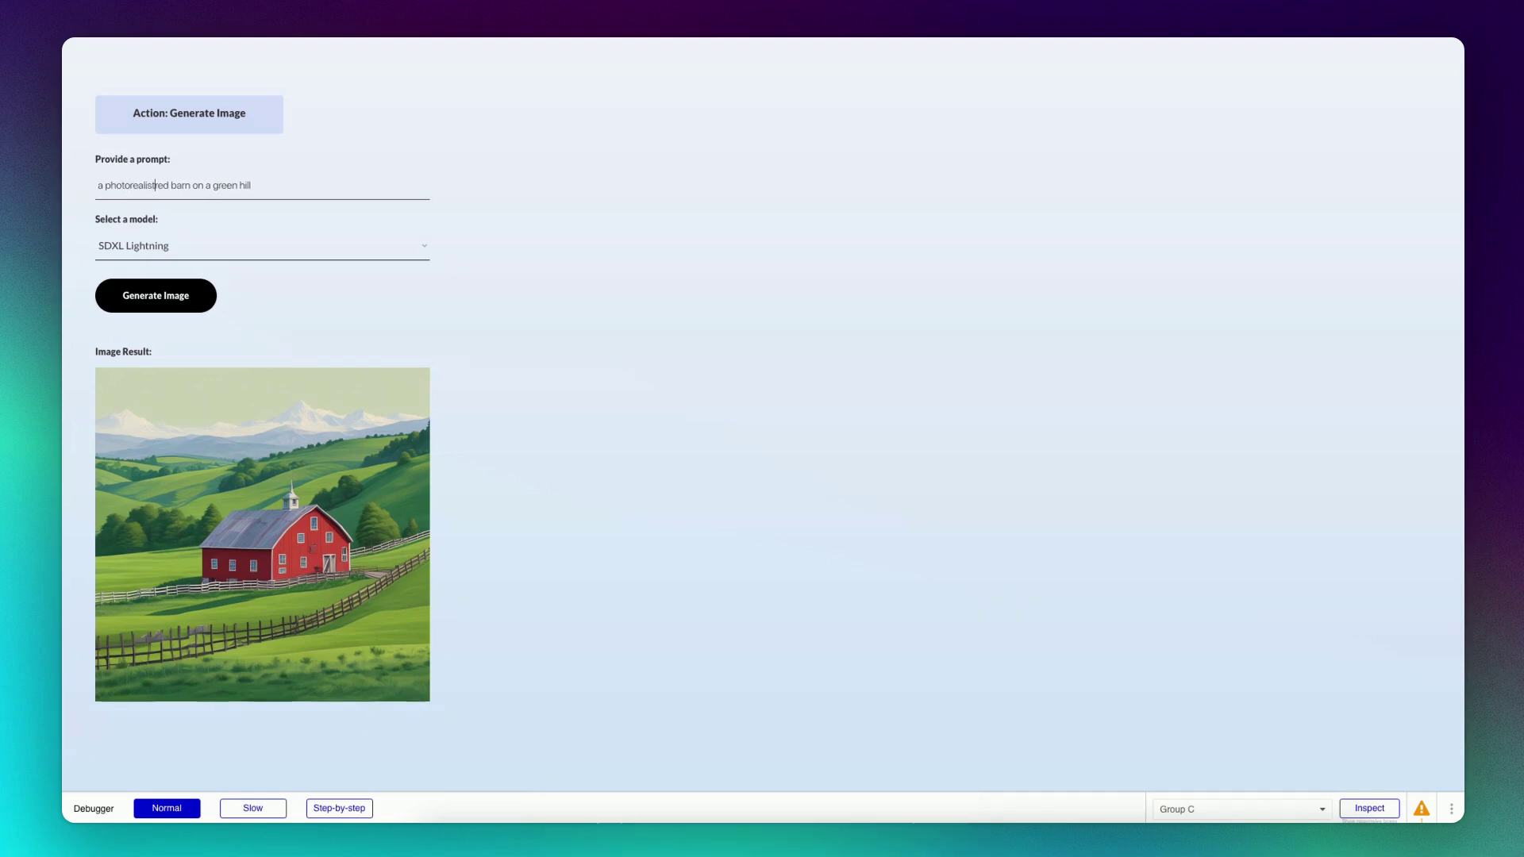
click(276, 188)
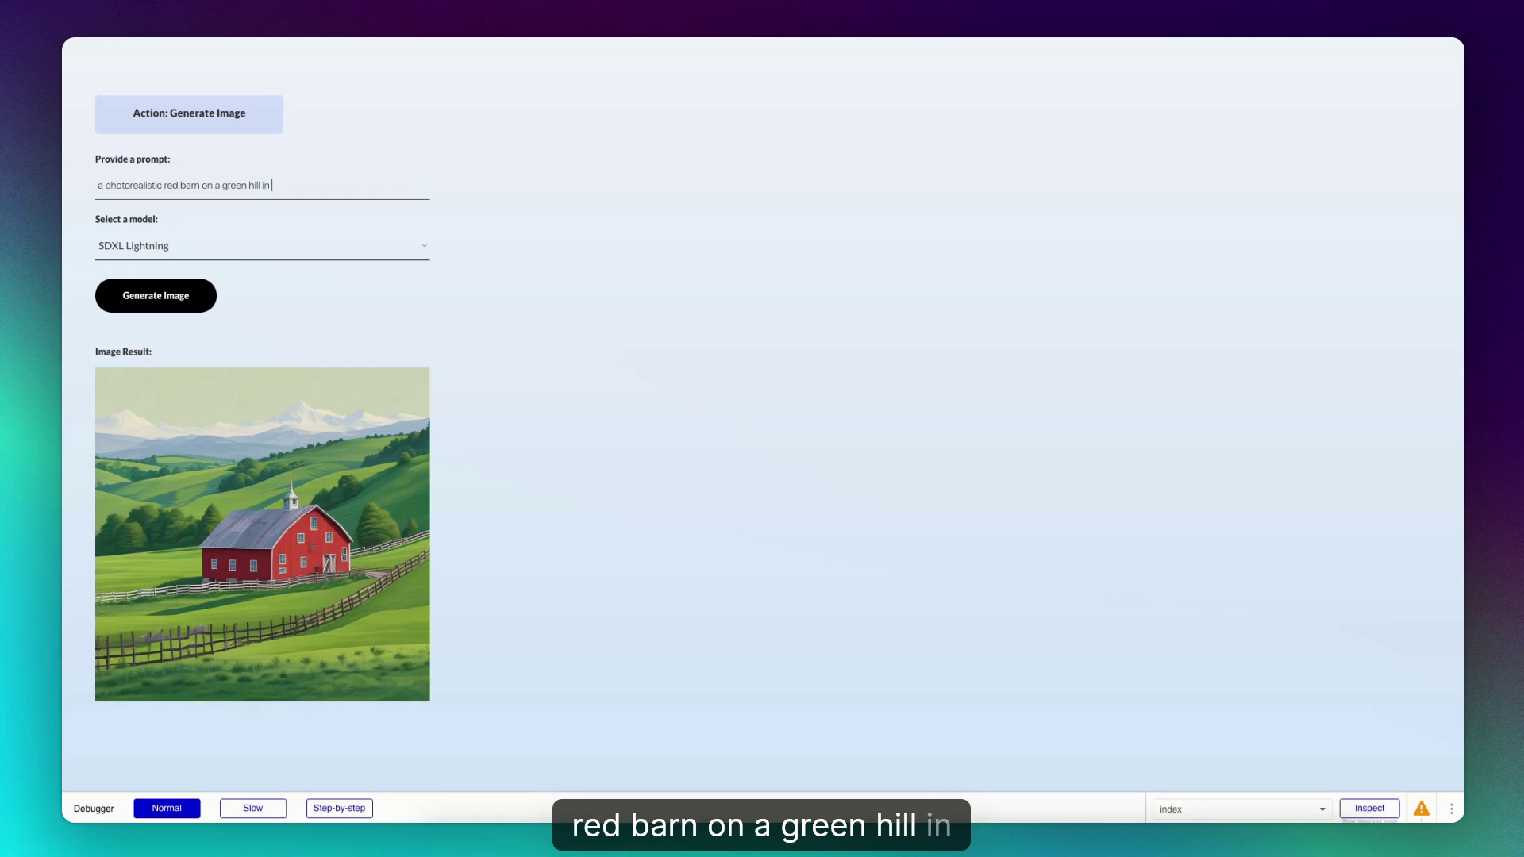
text(Switz)
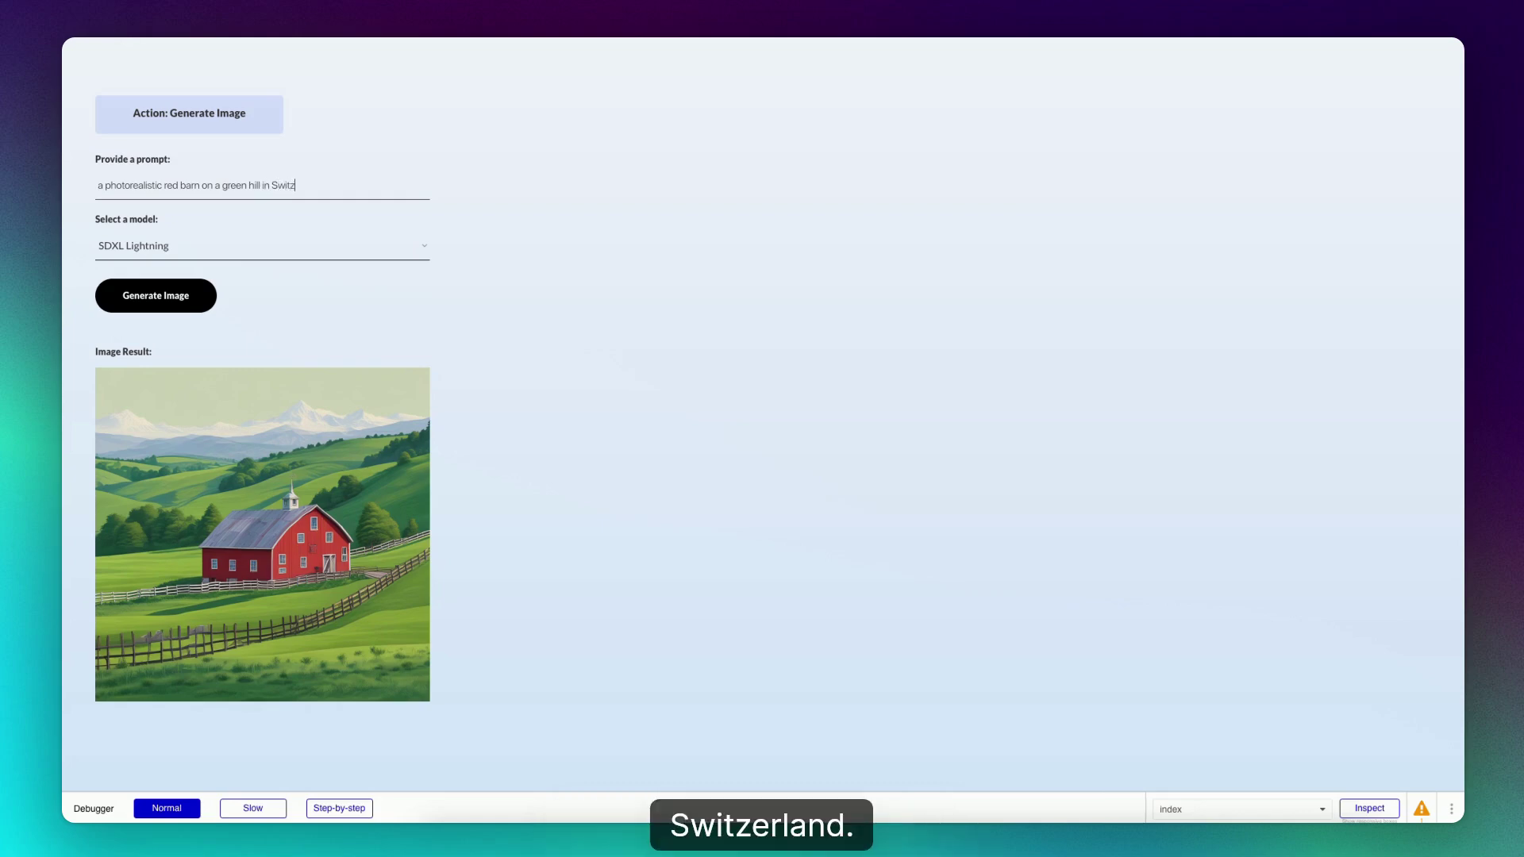
text(erland)
click(151, 295)
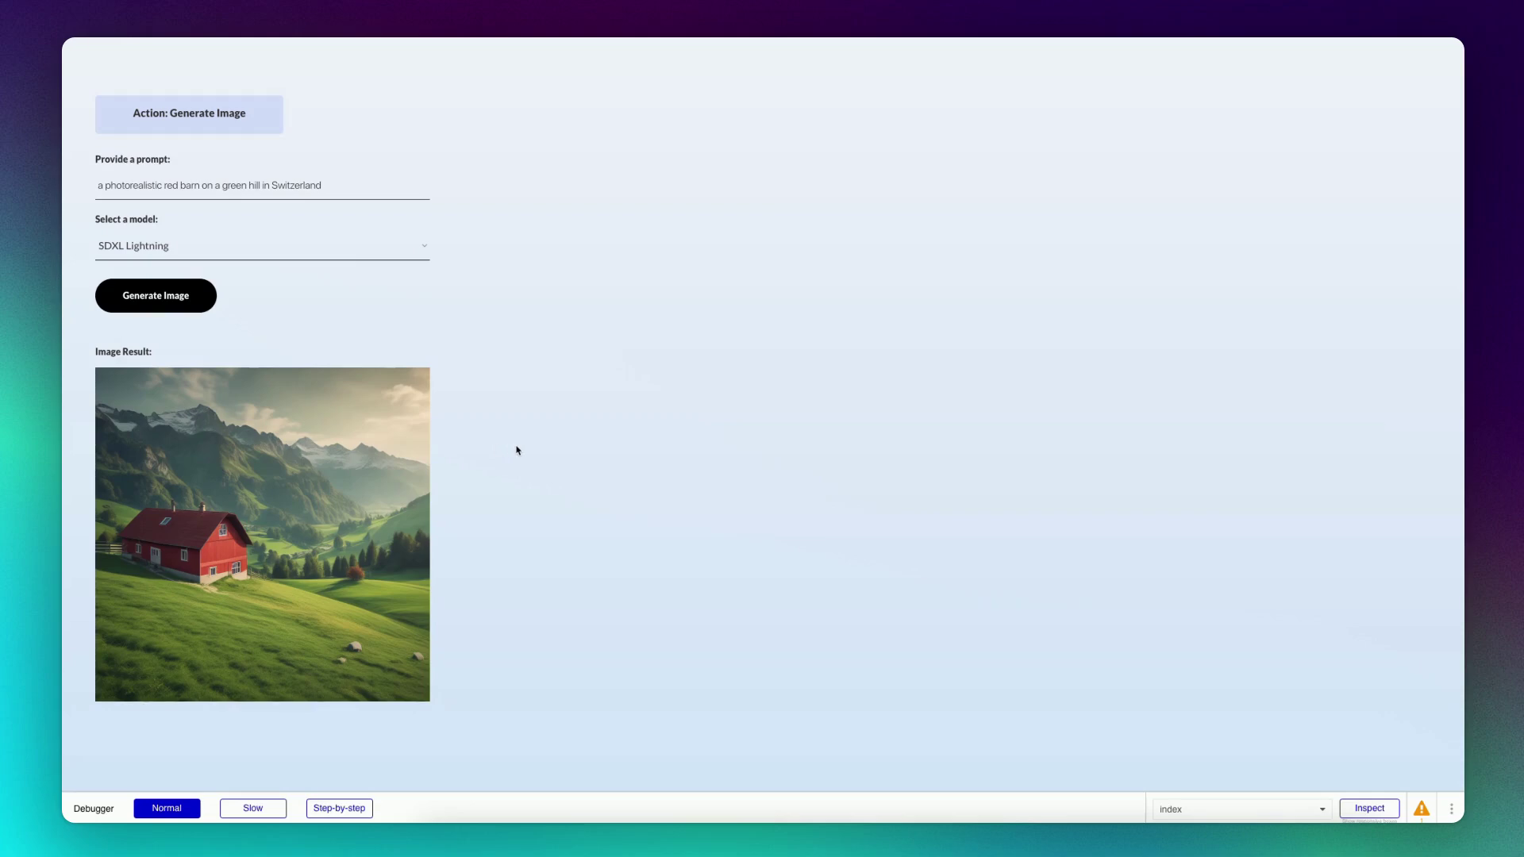
click(418, 253)
click(493, 258)
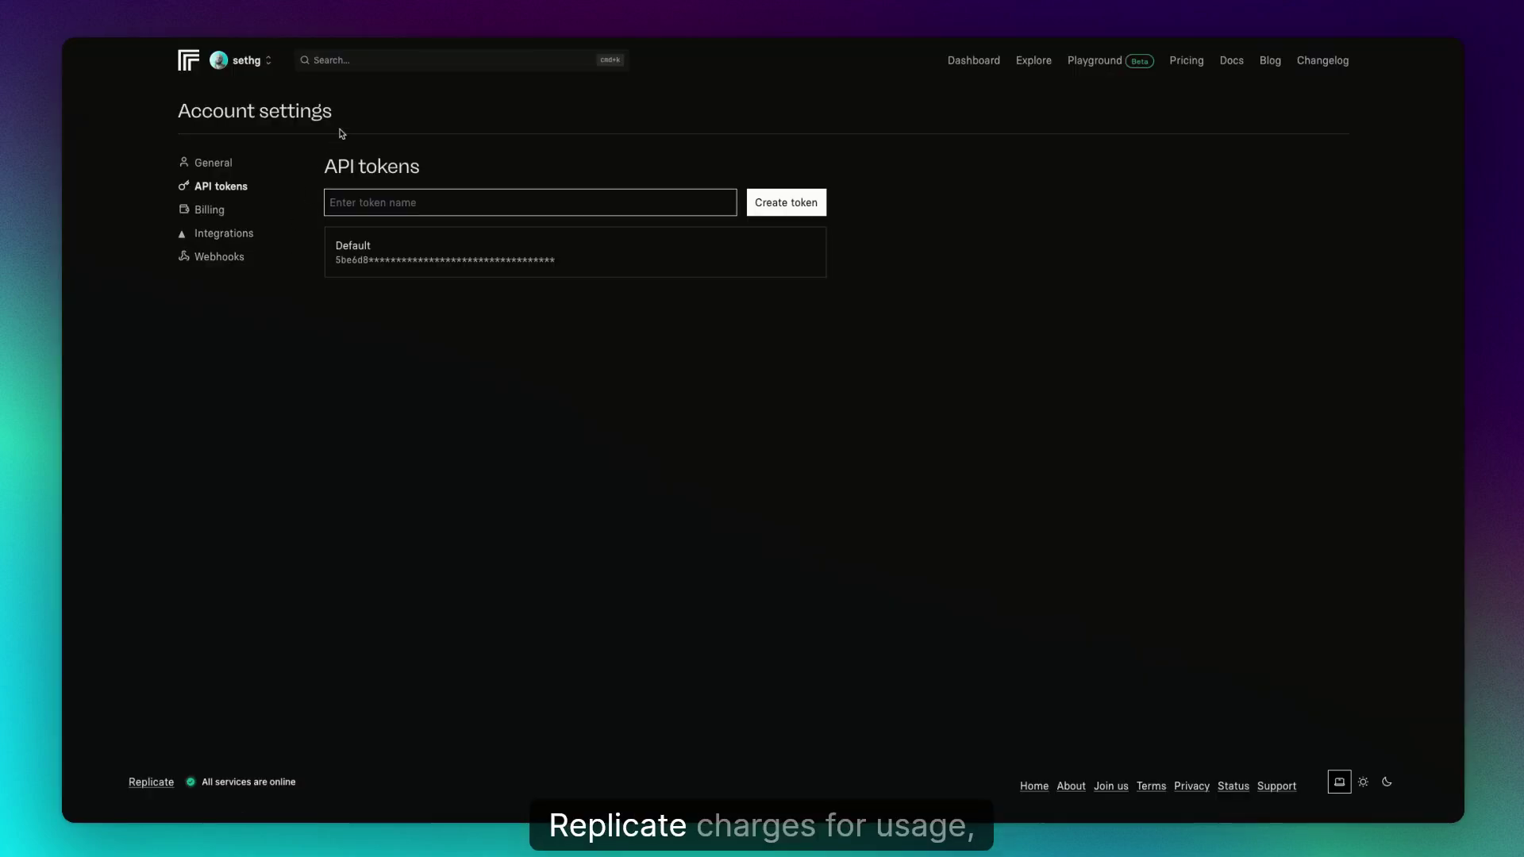
Switch to Replicate's API tokens page in the account settings and copy the Default token
key(Return)
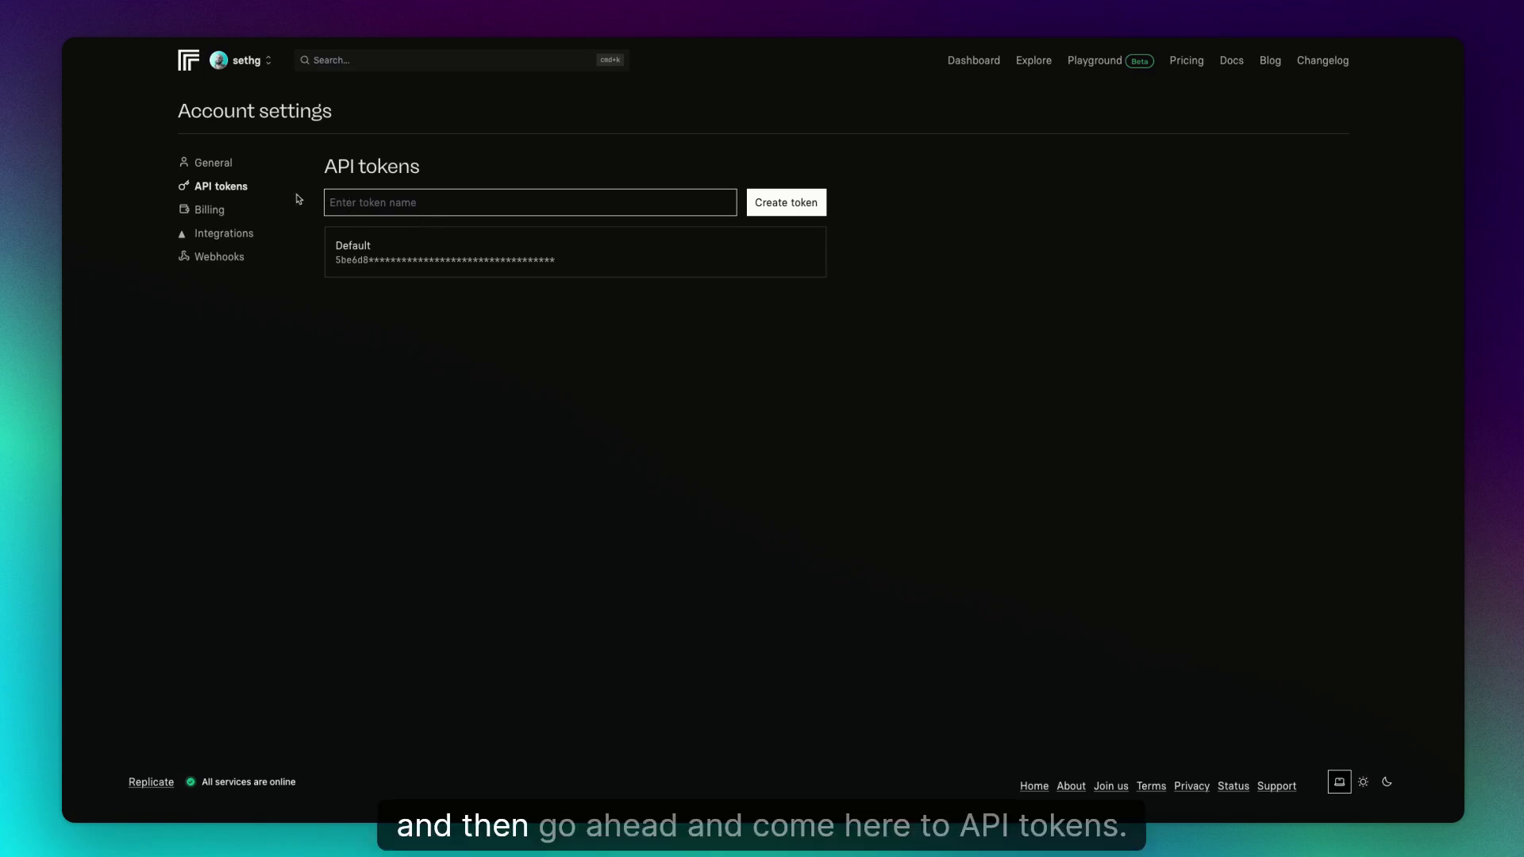
click(246, 61)
click(246, 61)
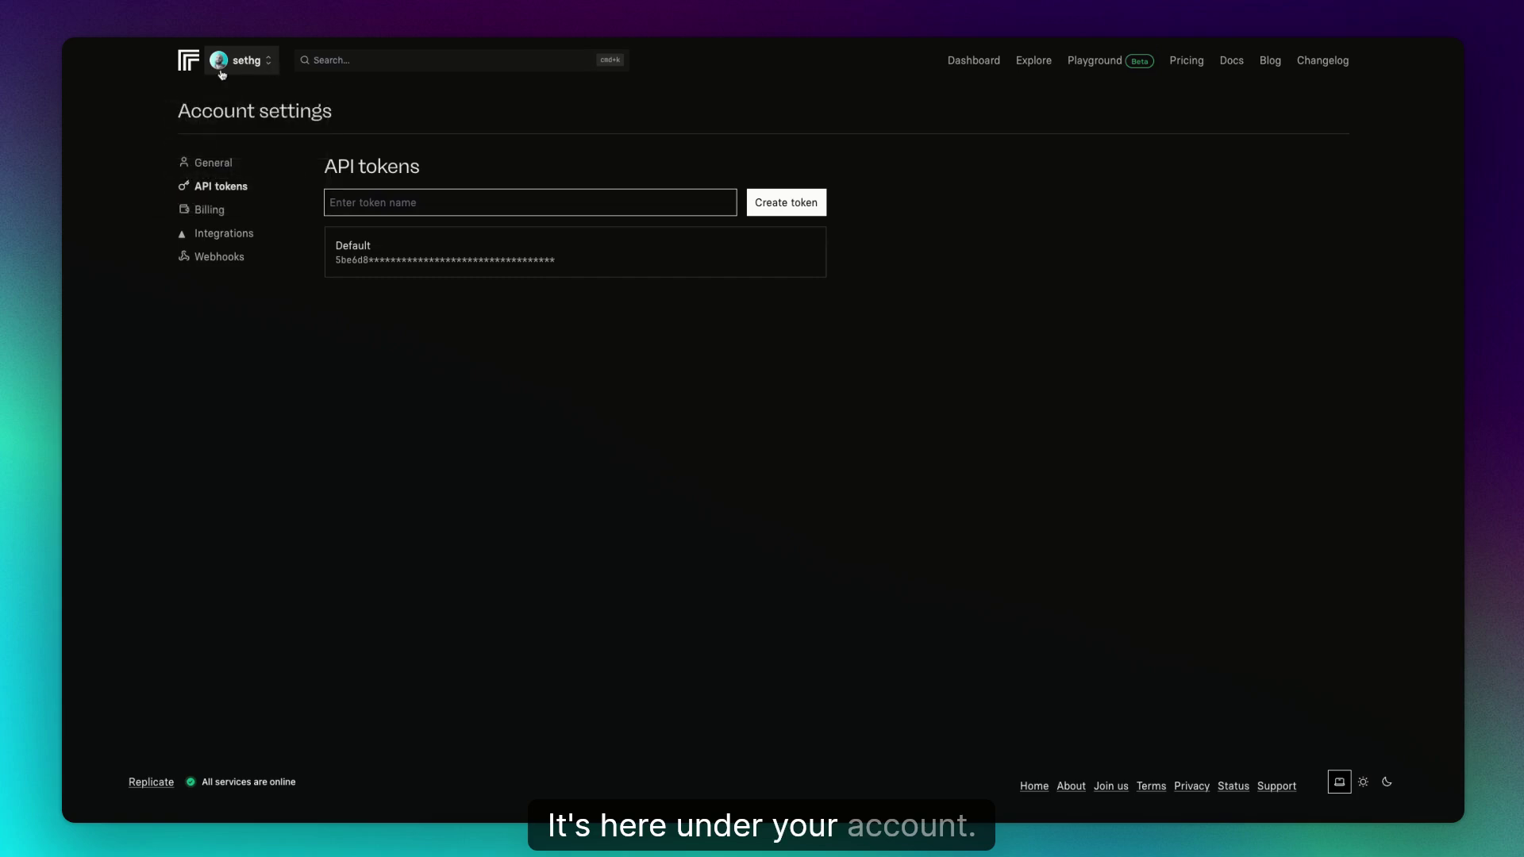
mouse_move(699, 262)
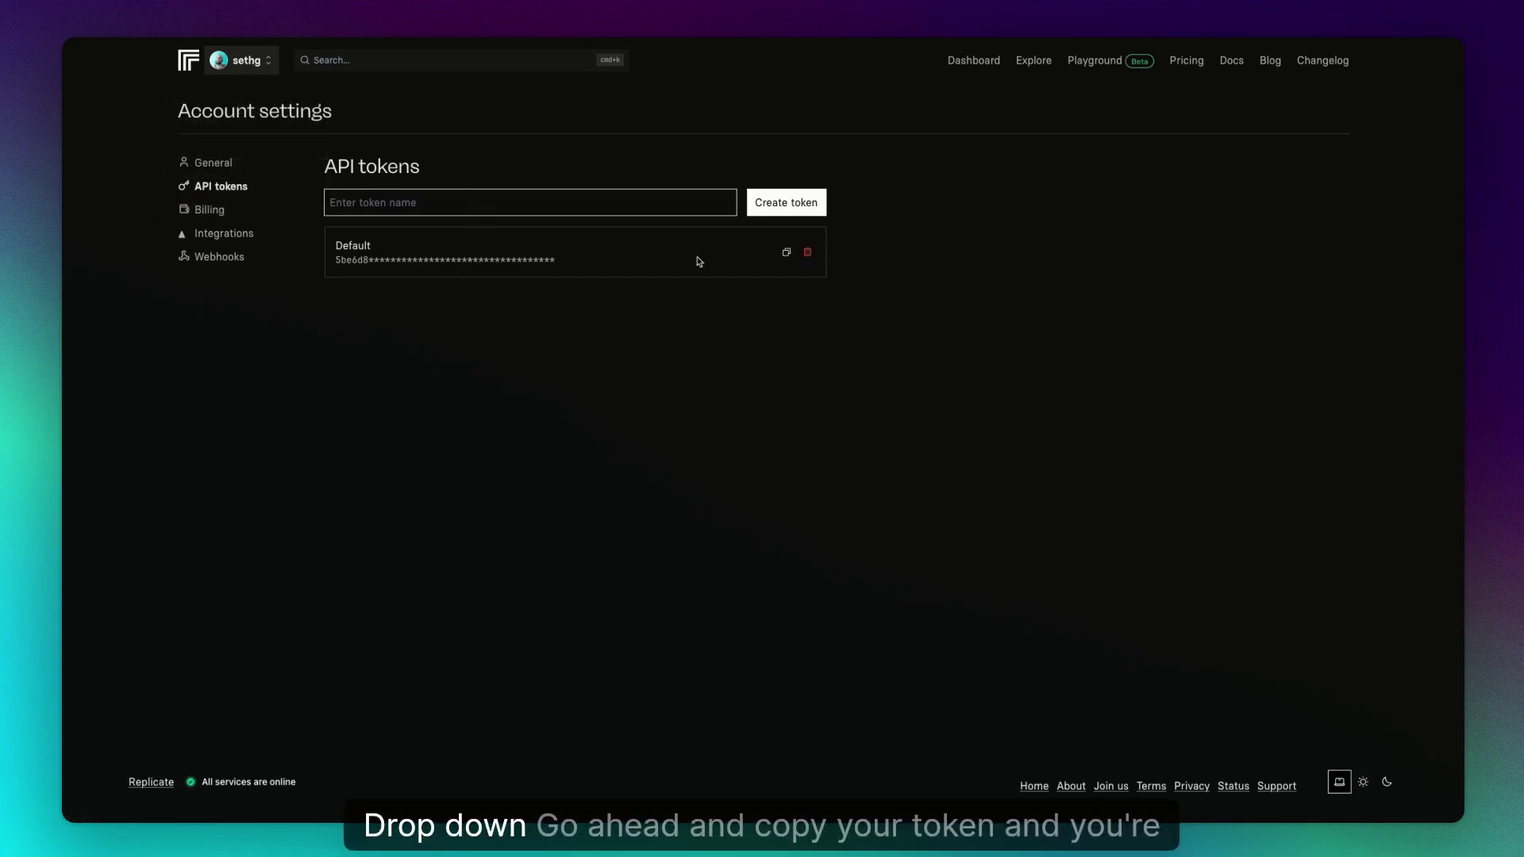
click(786, 252)
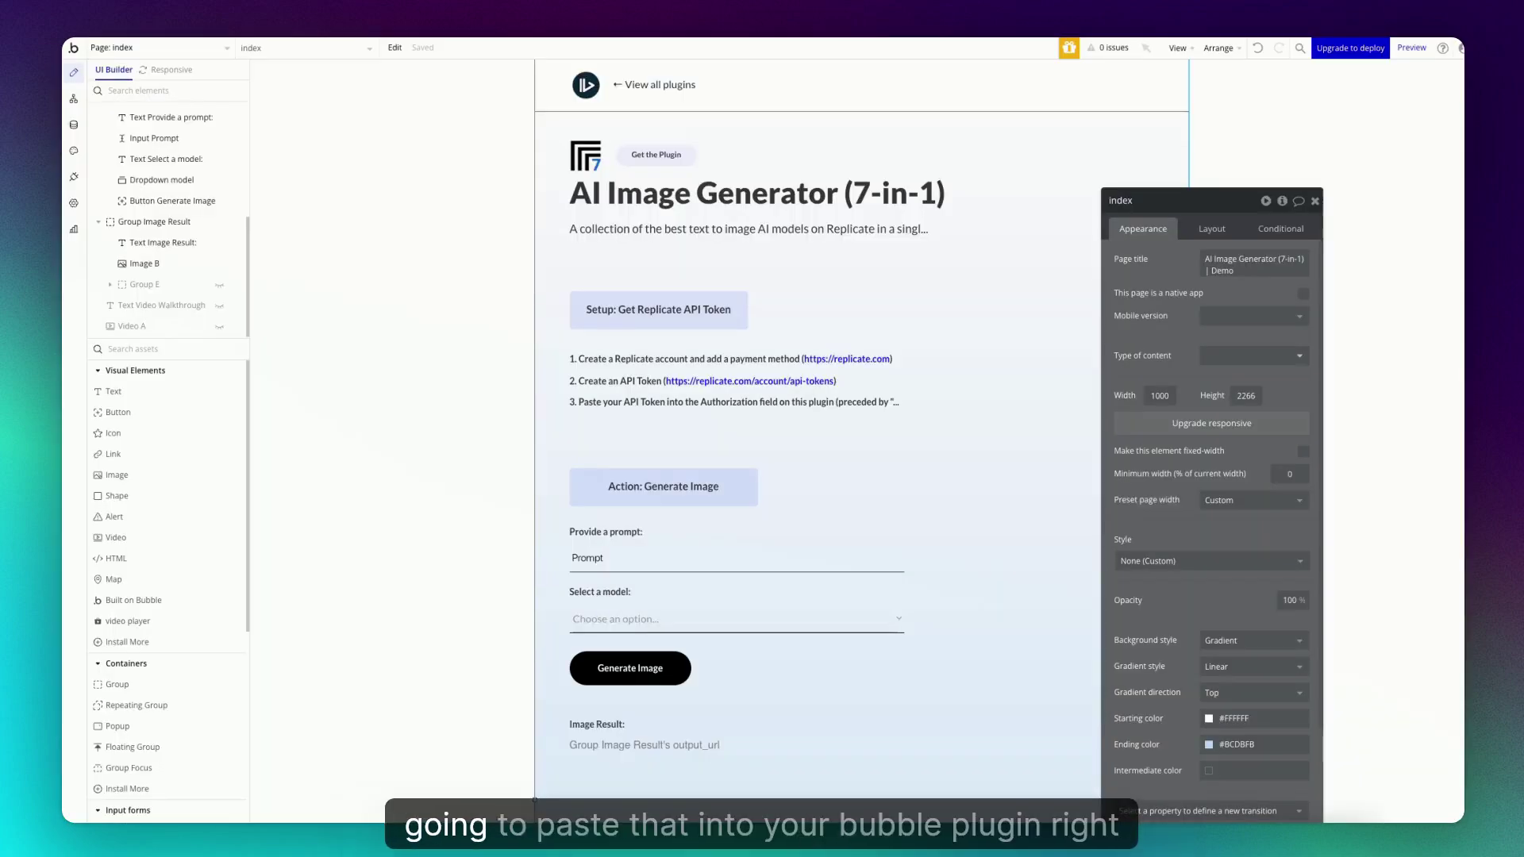
In the Bubble editor, check the AI Image Generator plugin's Authorization (shared headers) field, including the Bearer prefix before the token
click(74, 176)
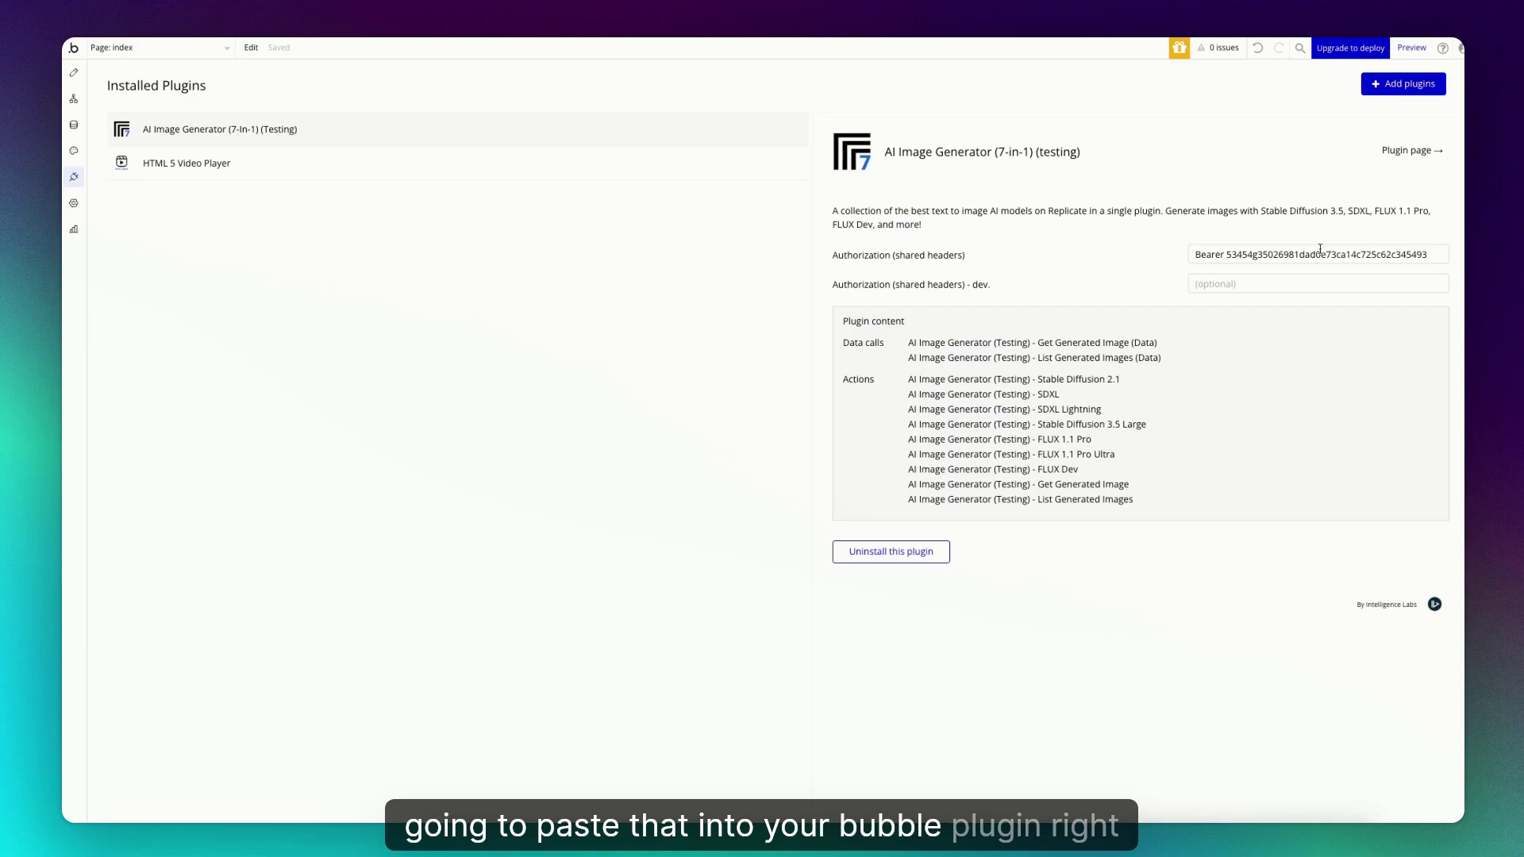
click(1221, 254)
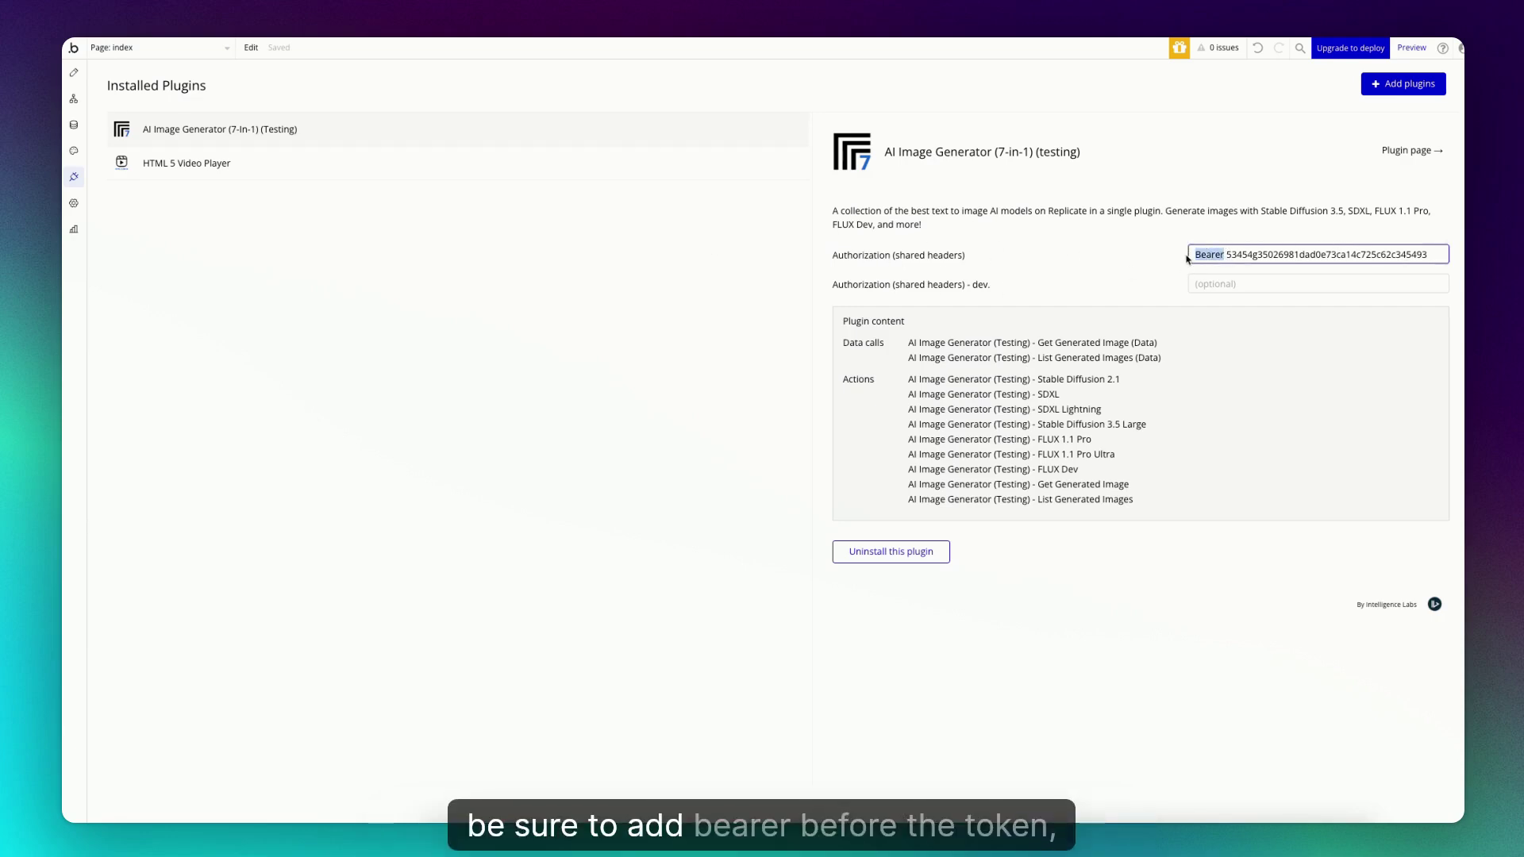
key(Escape)
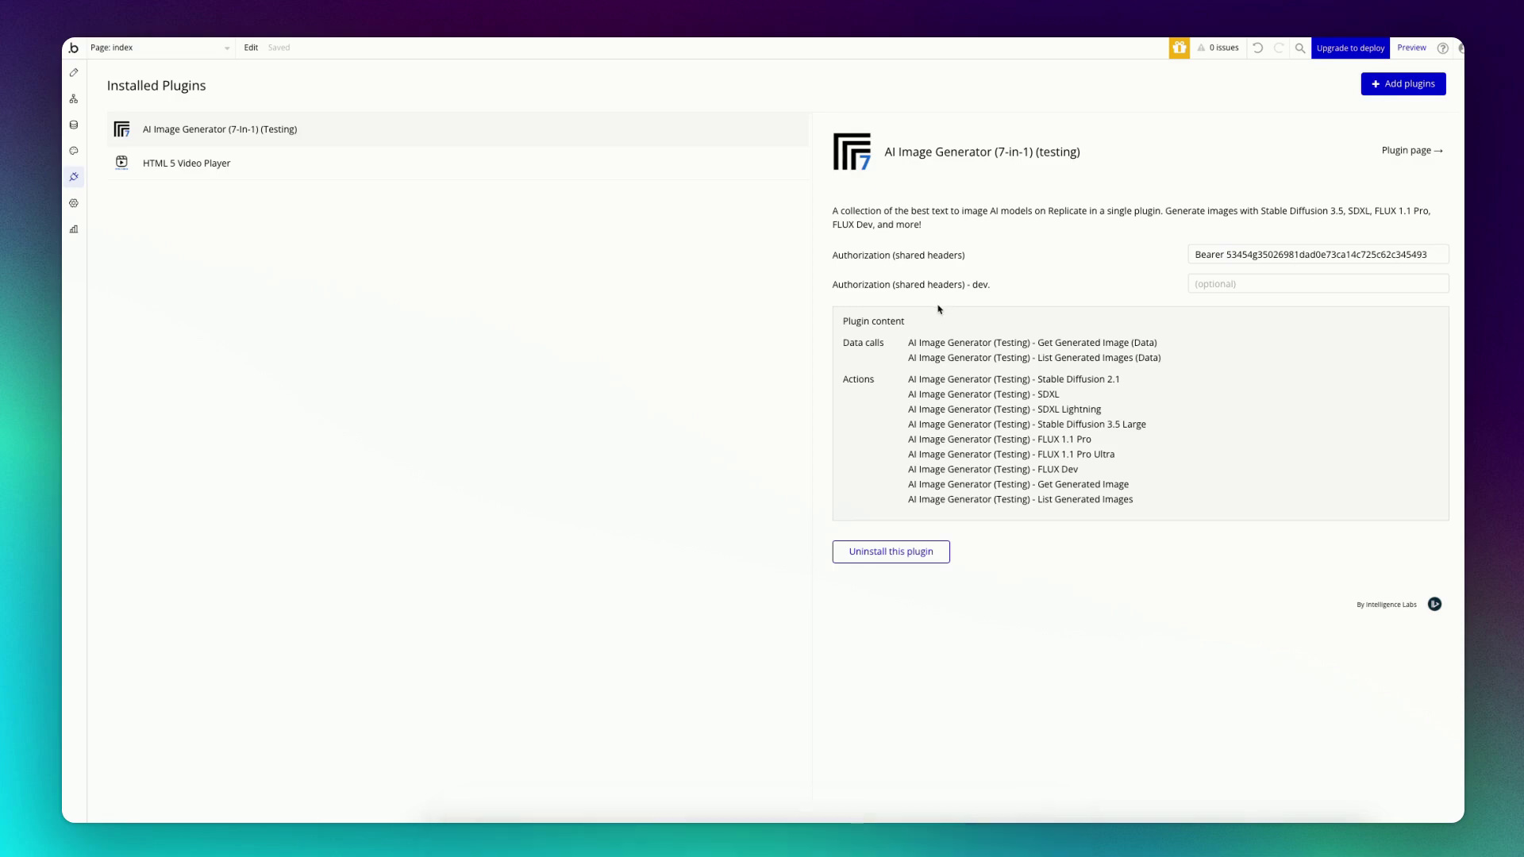
Review the model dropdown on the index page and open the workflows of the Generate Image button
click(73, 72)
scroll(684, 297, down, 4)
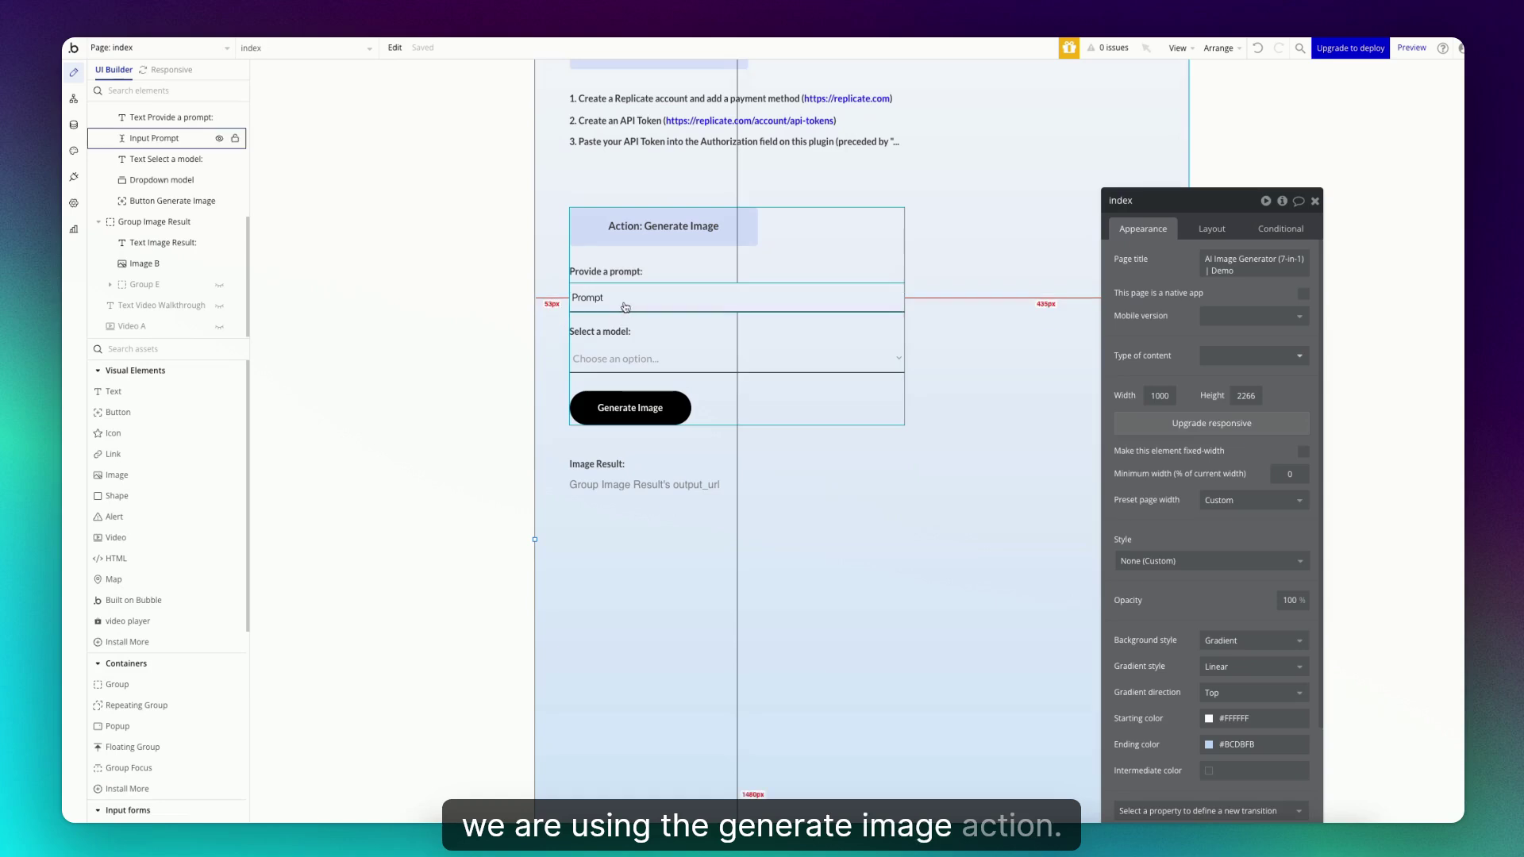
click(640, 362)
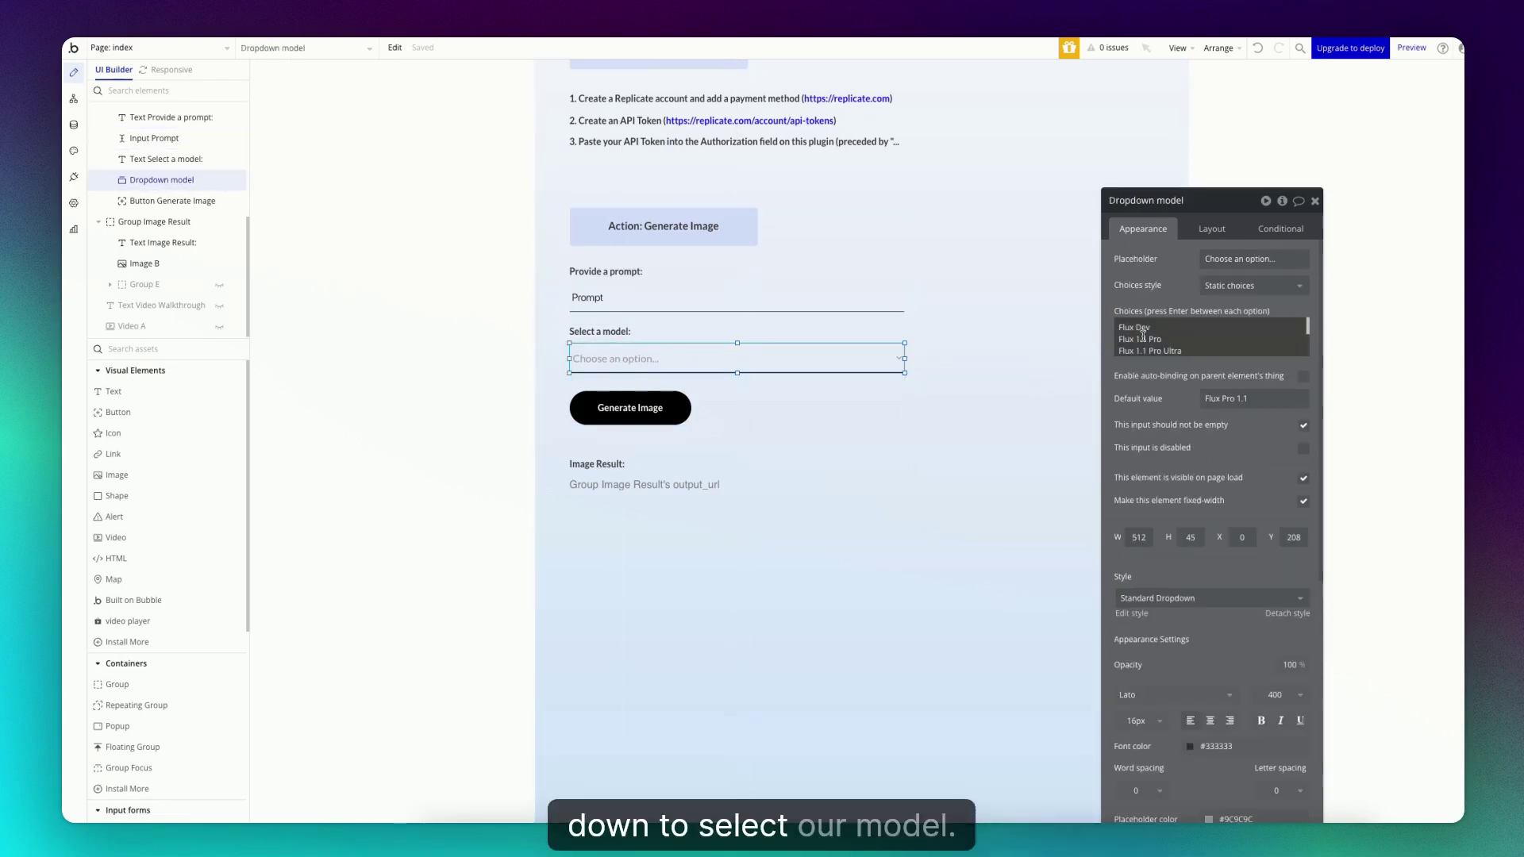
click(626, 411)
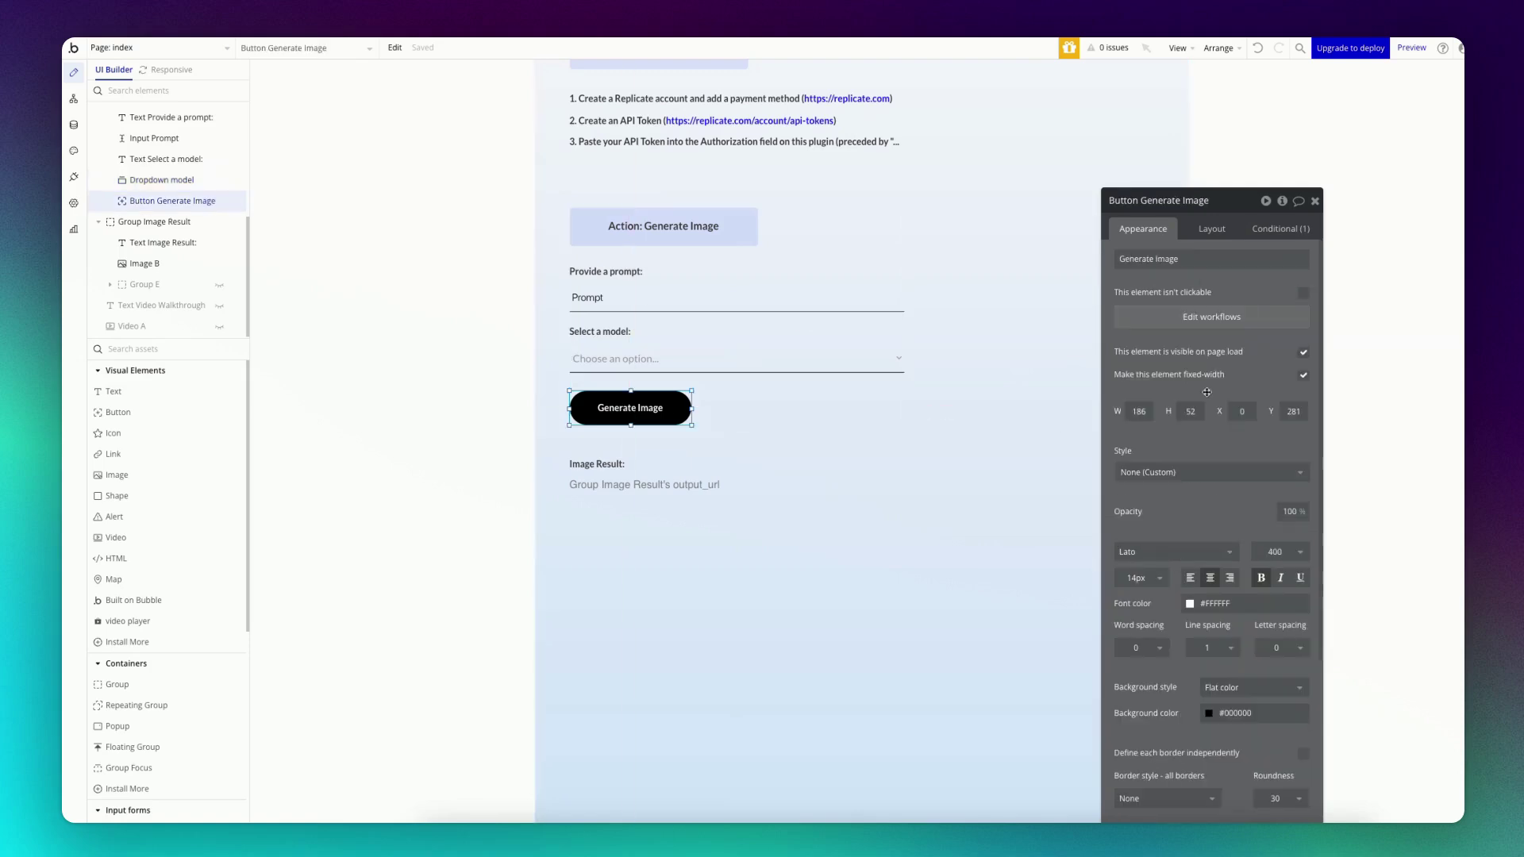
click(1160, 324)
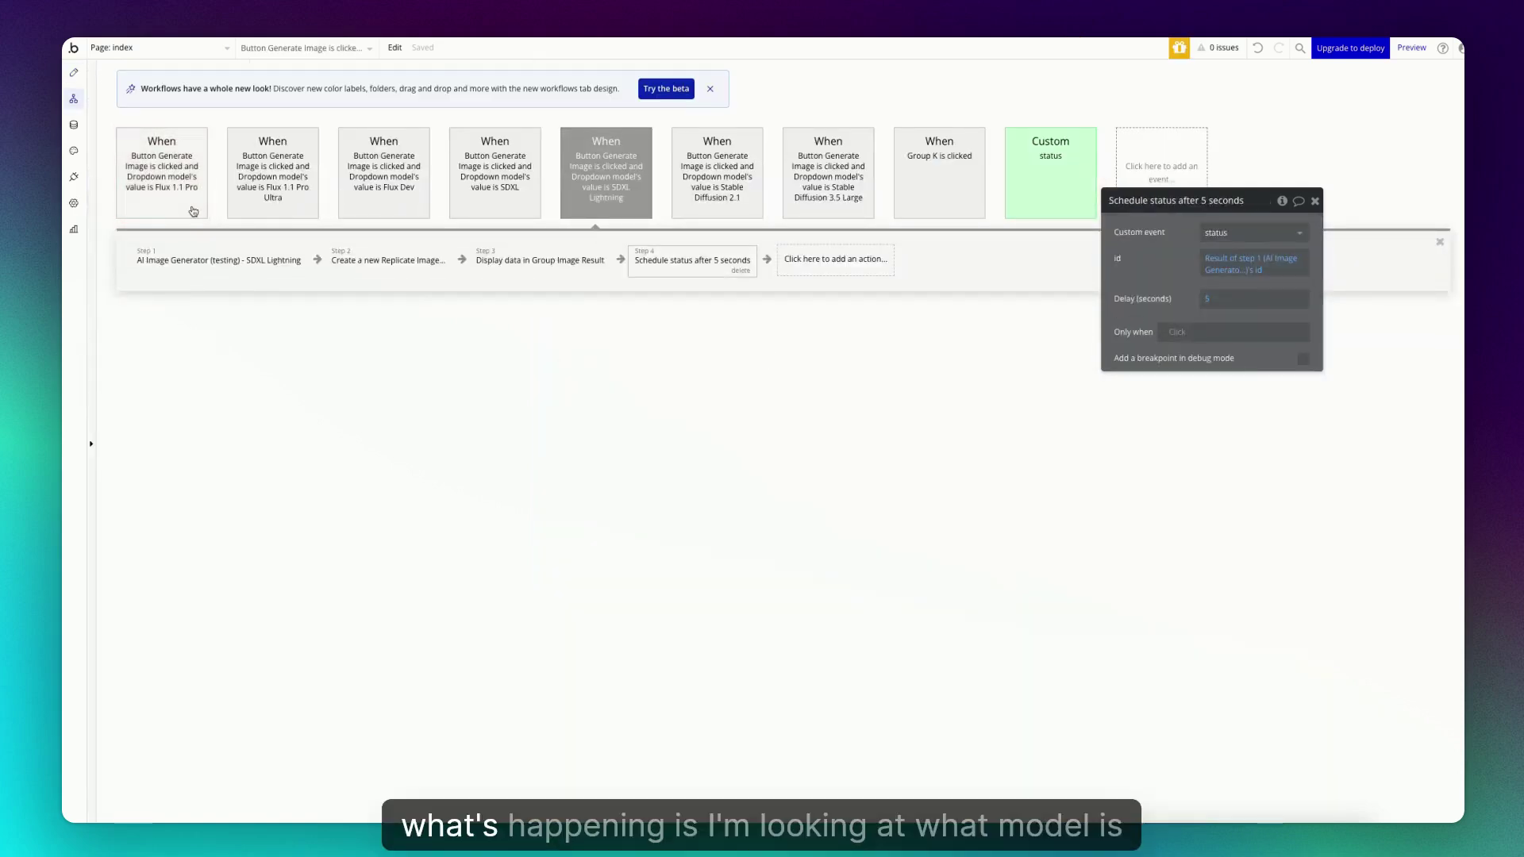
Examine the Flux 1.1 Pro workflow and the list of AI Image Generator plugin actions without adding one
mouse_move(163, 195)
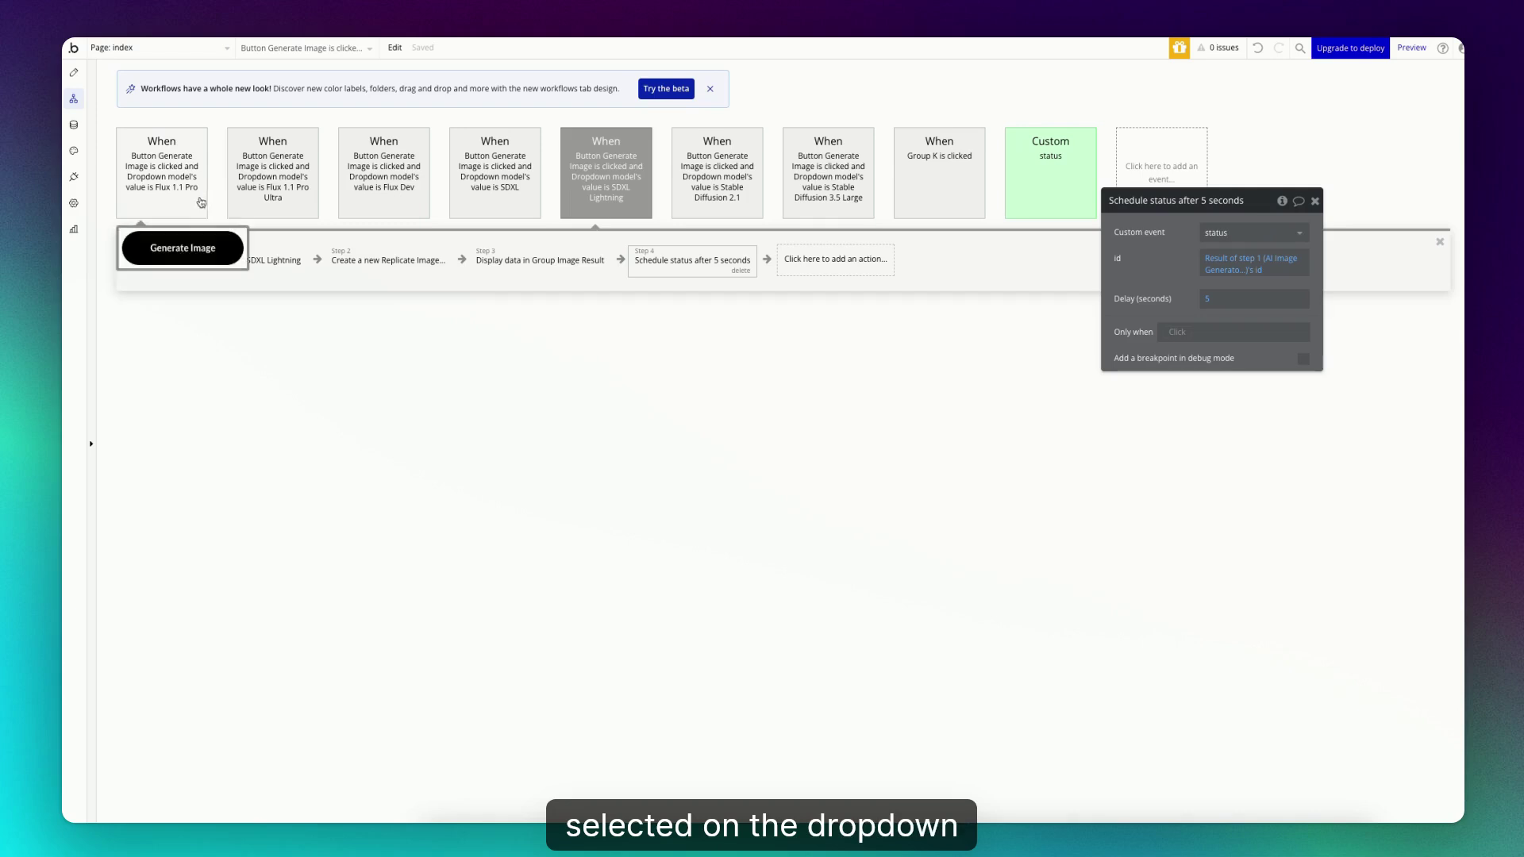
click(200, 202)
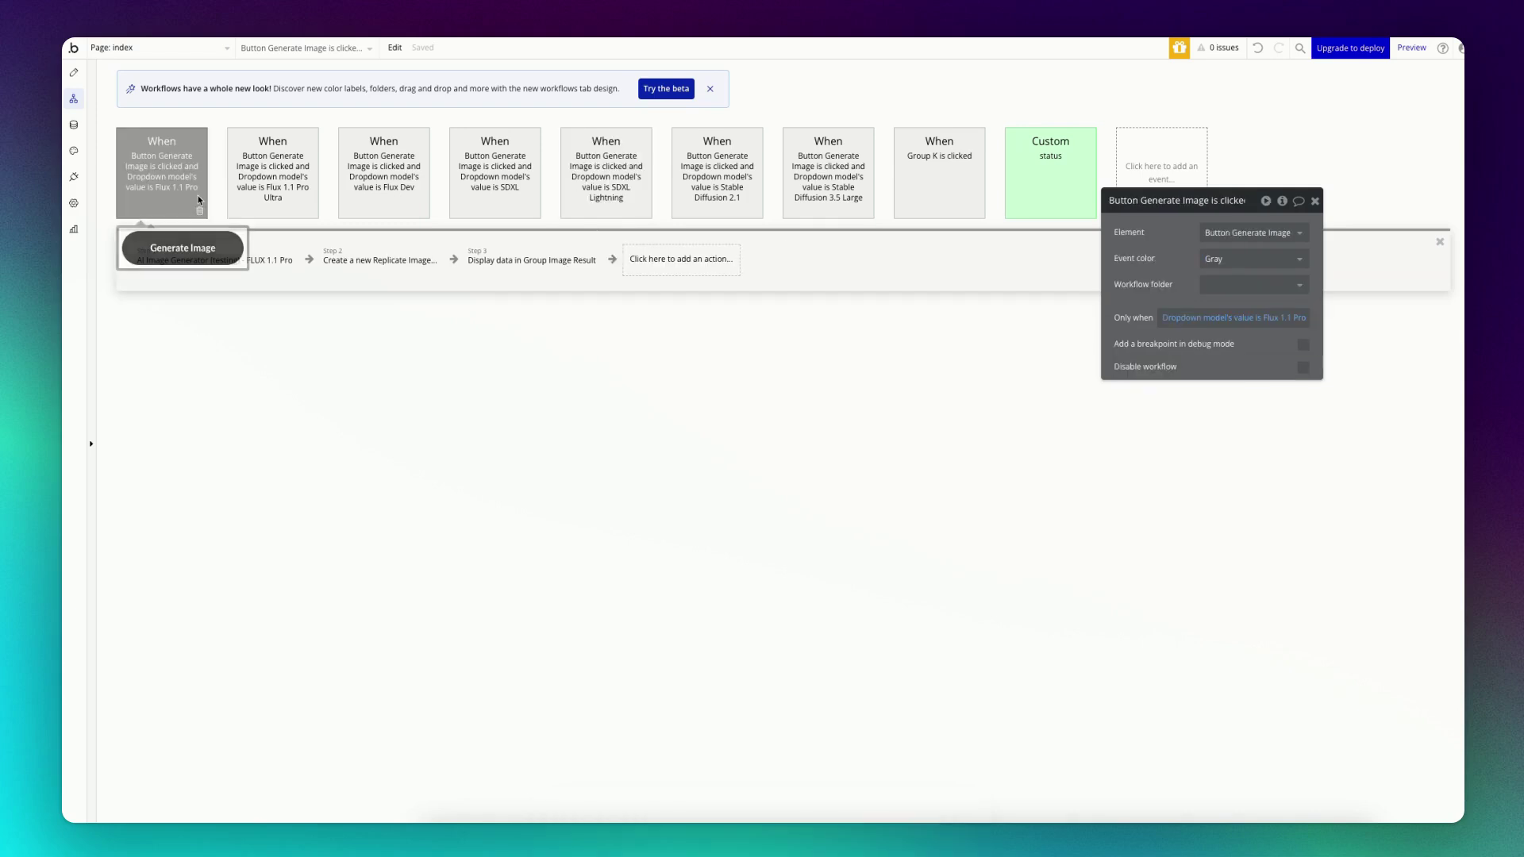
click(129, 266)
mouse_move(172, 458)
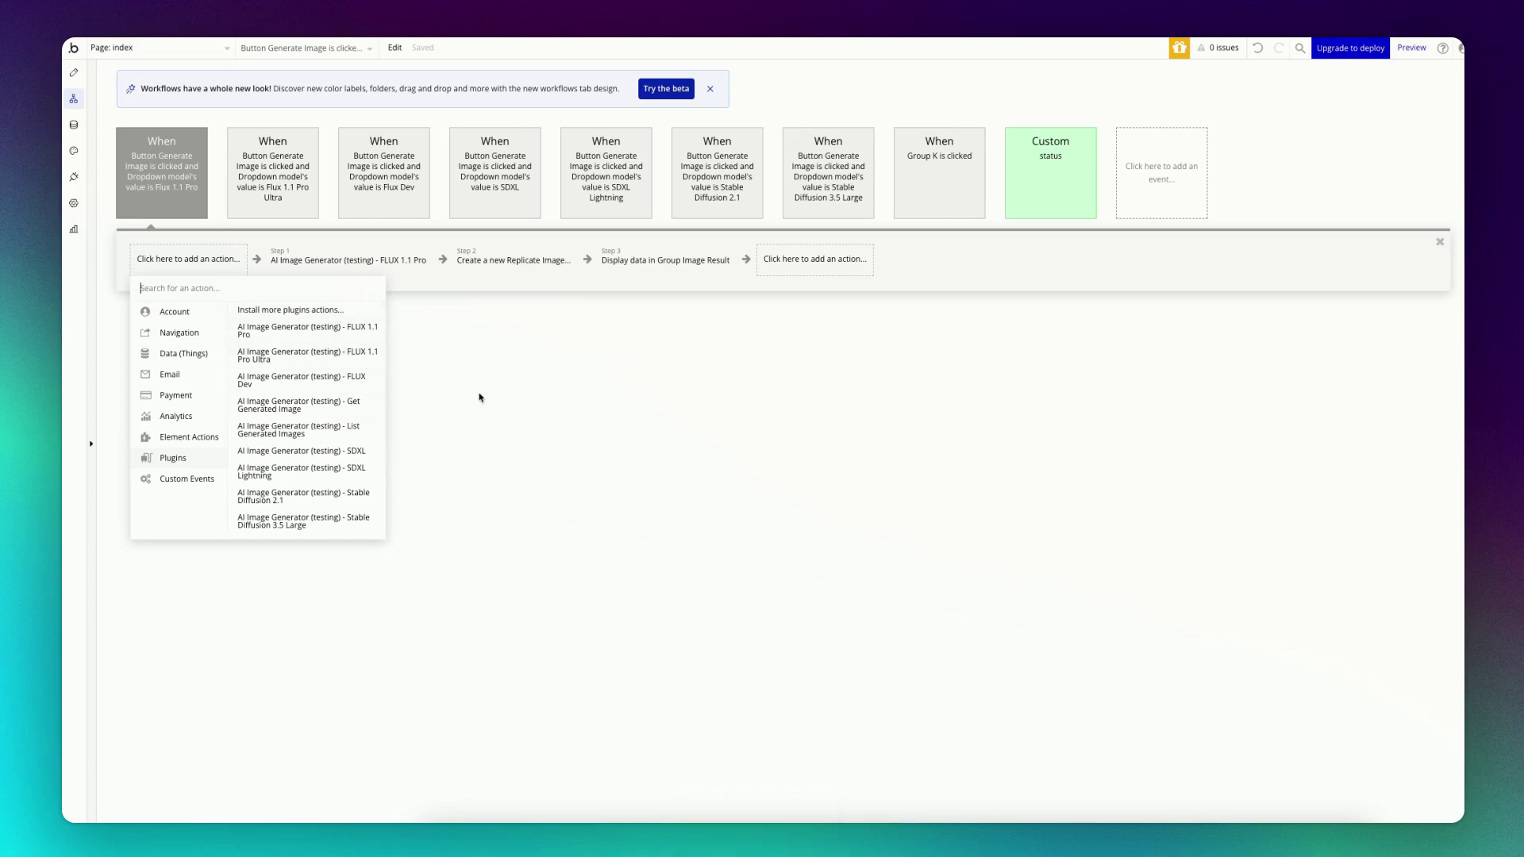
click(303, 425)
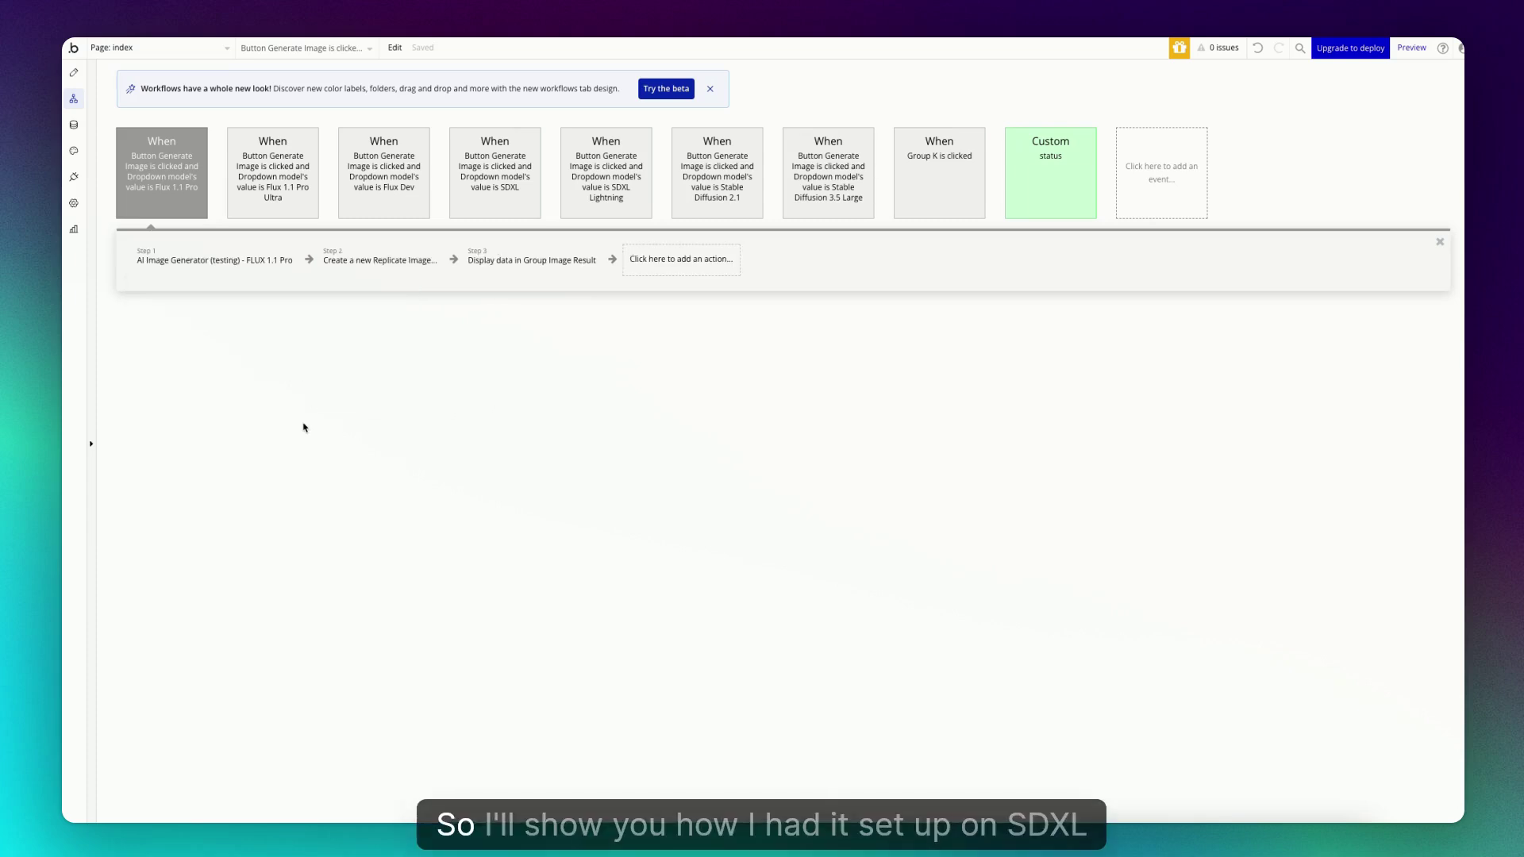
Examine the SDXL Lightning workflow, including the settings of its image generation action and its scheduled status event
click(73, 74)
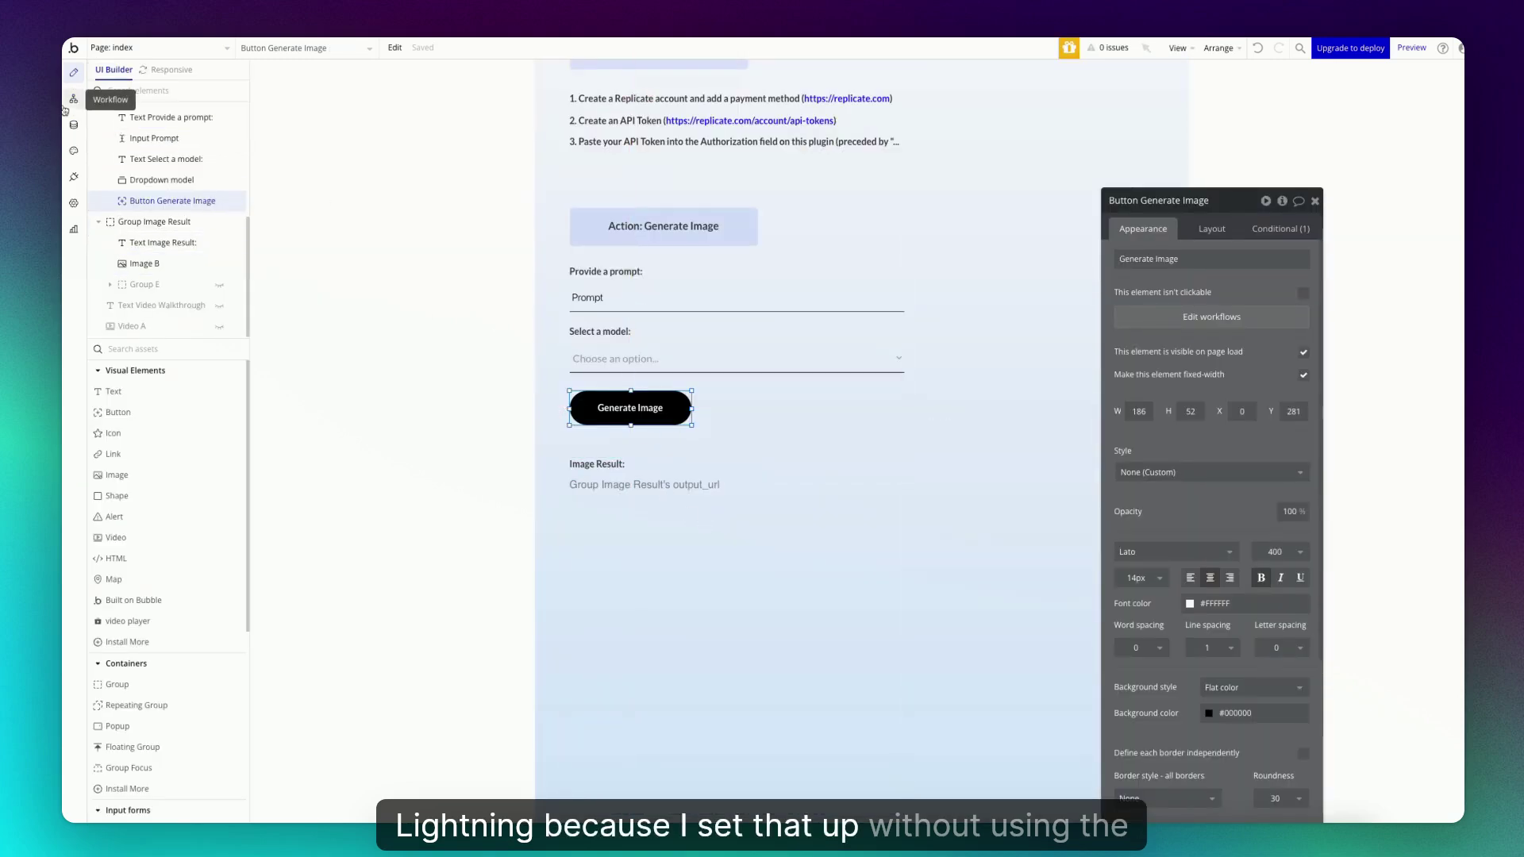
click(74, 101)
mouse_move(592, 196)
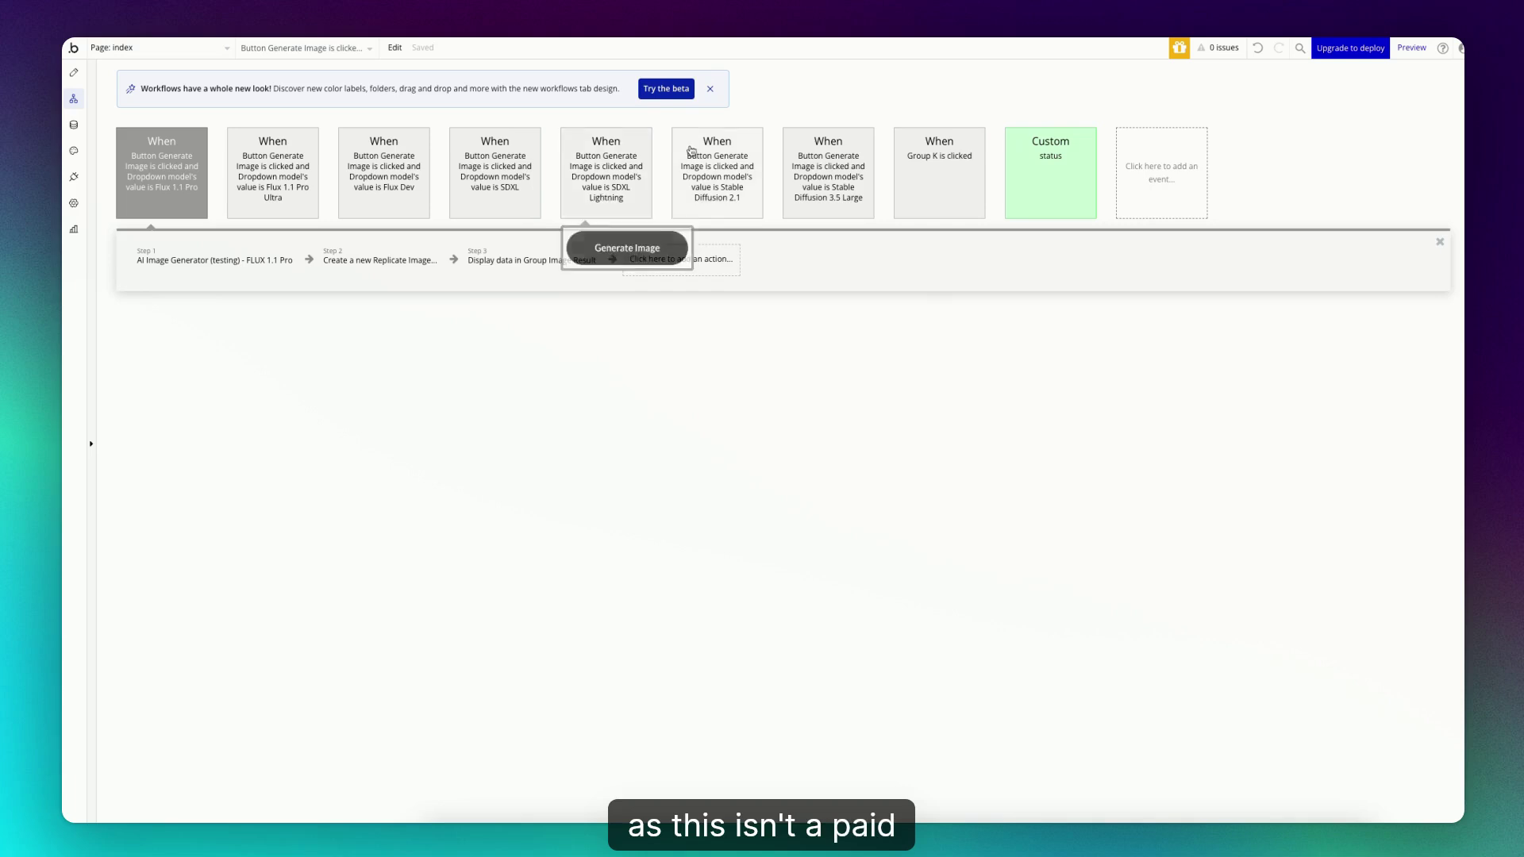
click(604, 182)
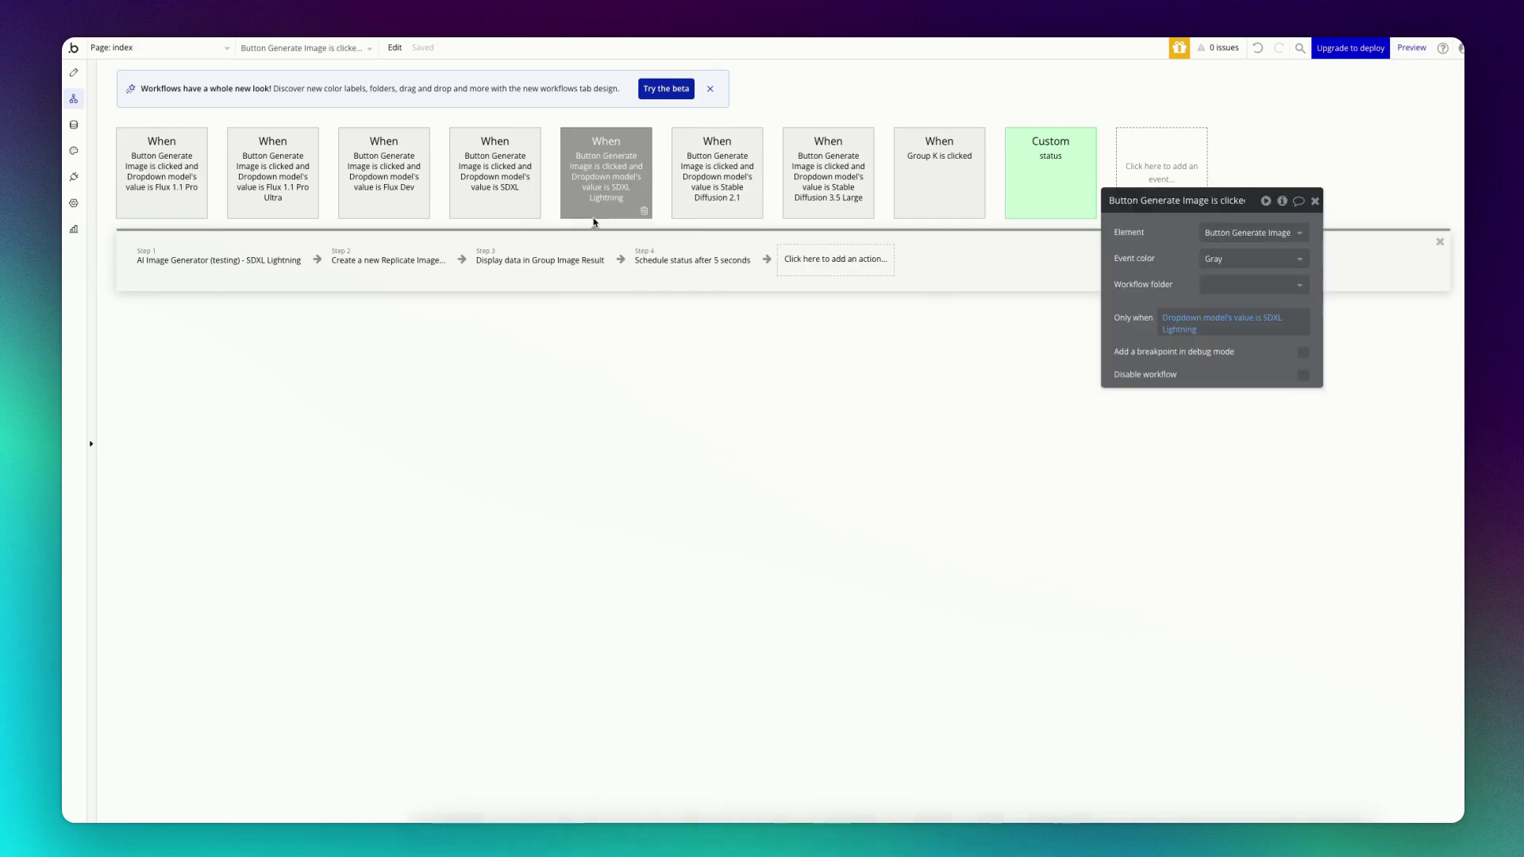
click(193, 267)
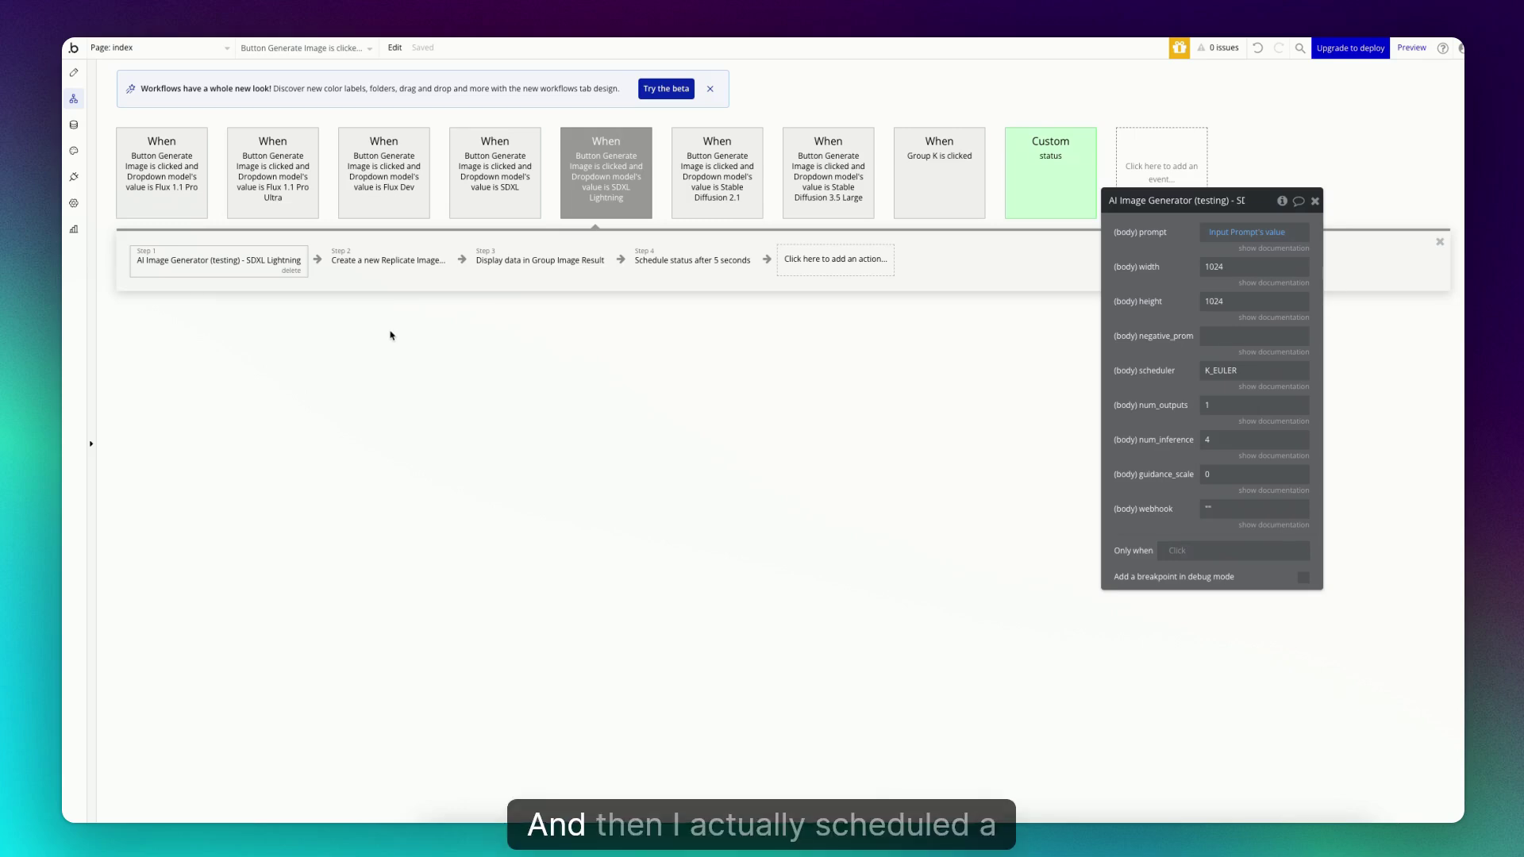
click(682, 272)
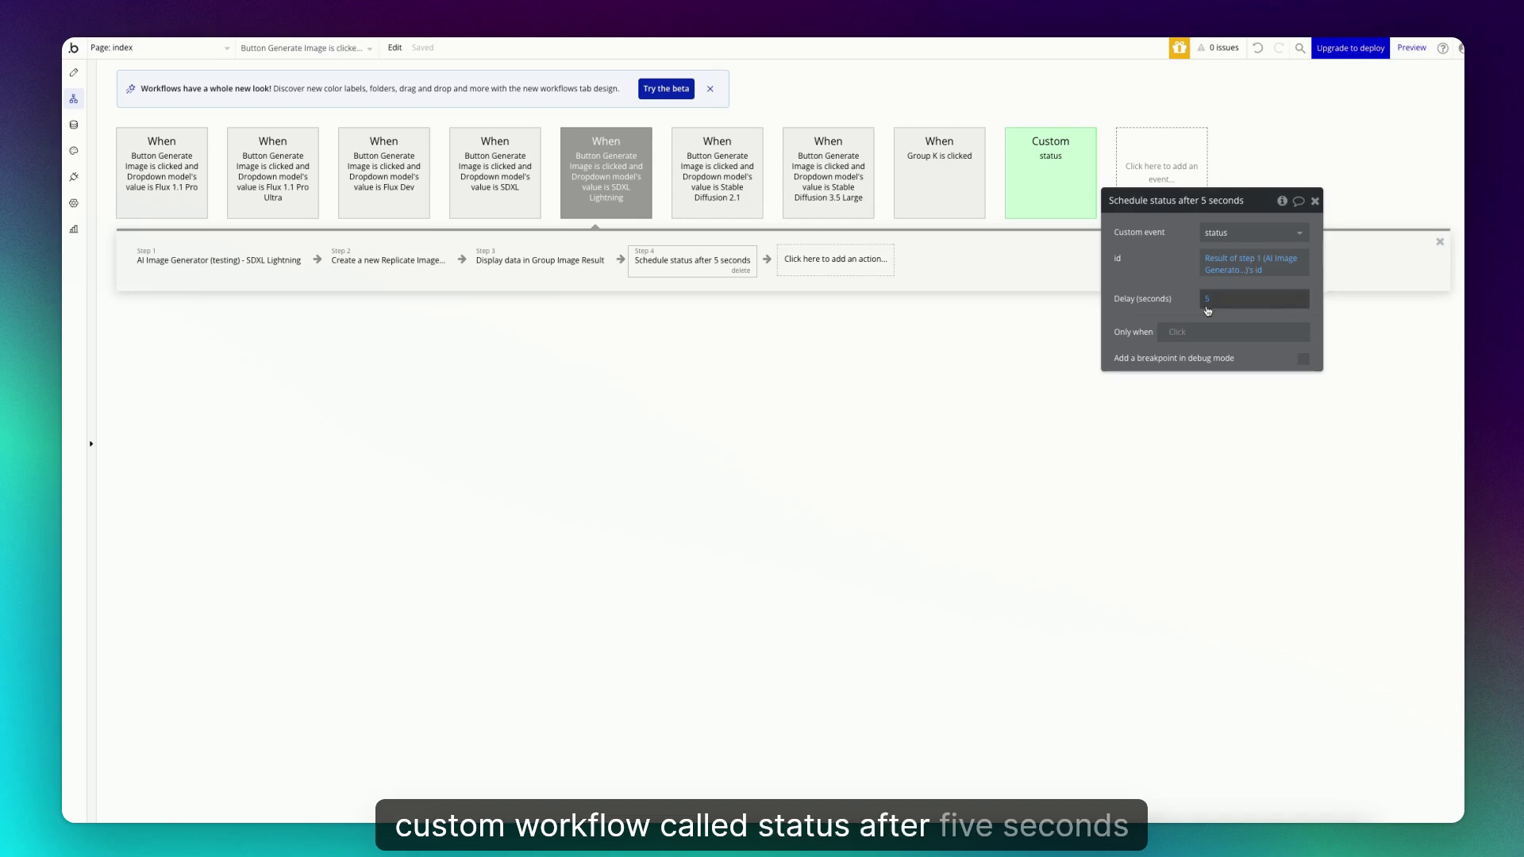
Examine the custom status event, including its Get Generated Image action and the action setting the Group Image Result states
click(1024, 163)
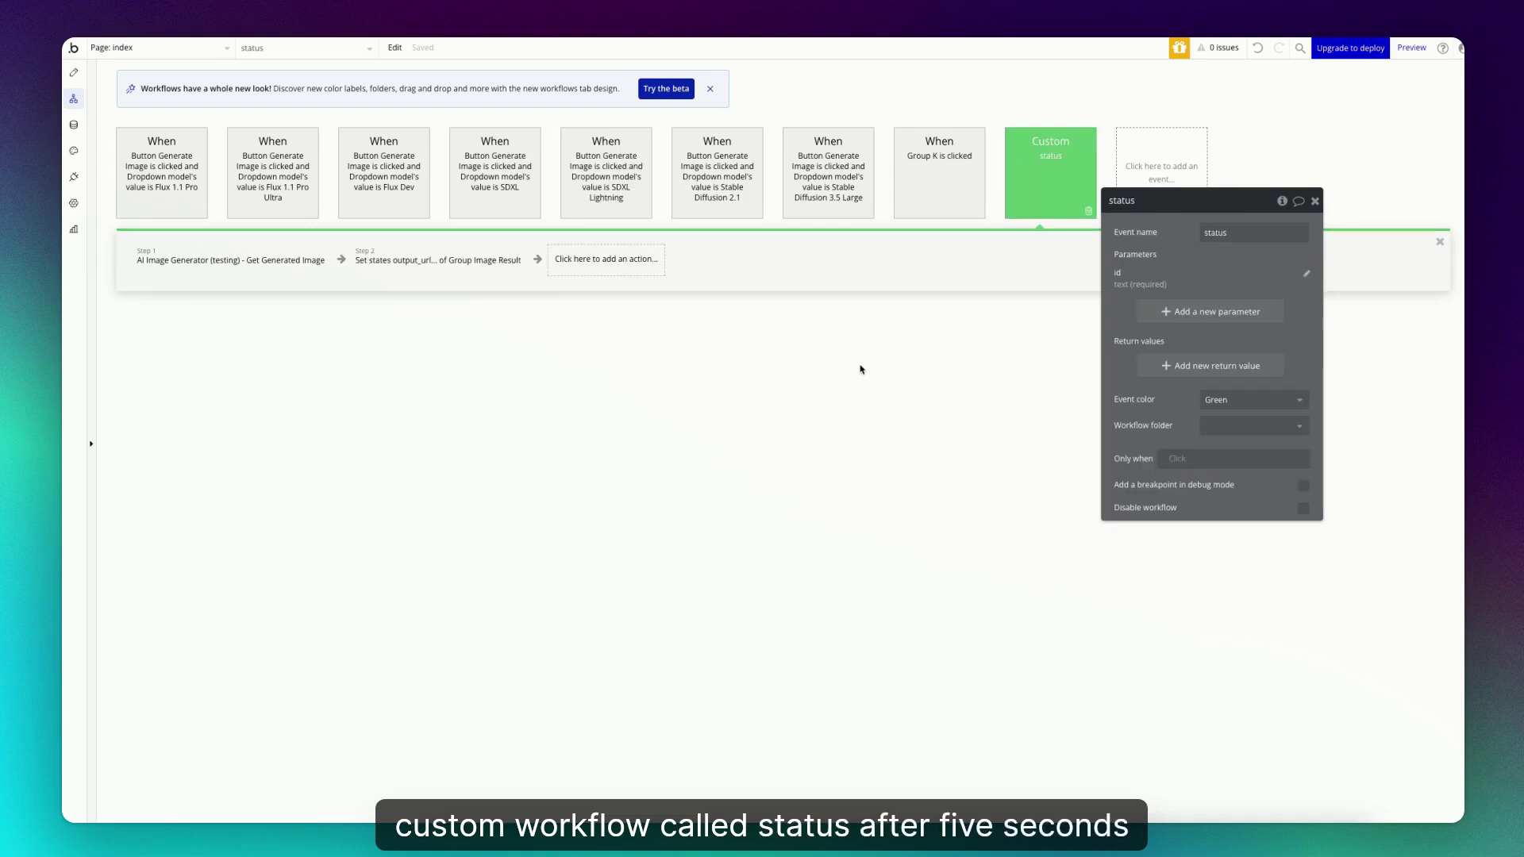
click(189, 273)
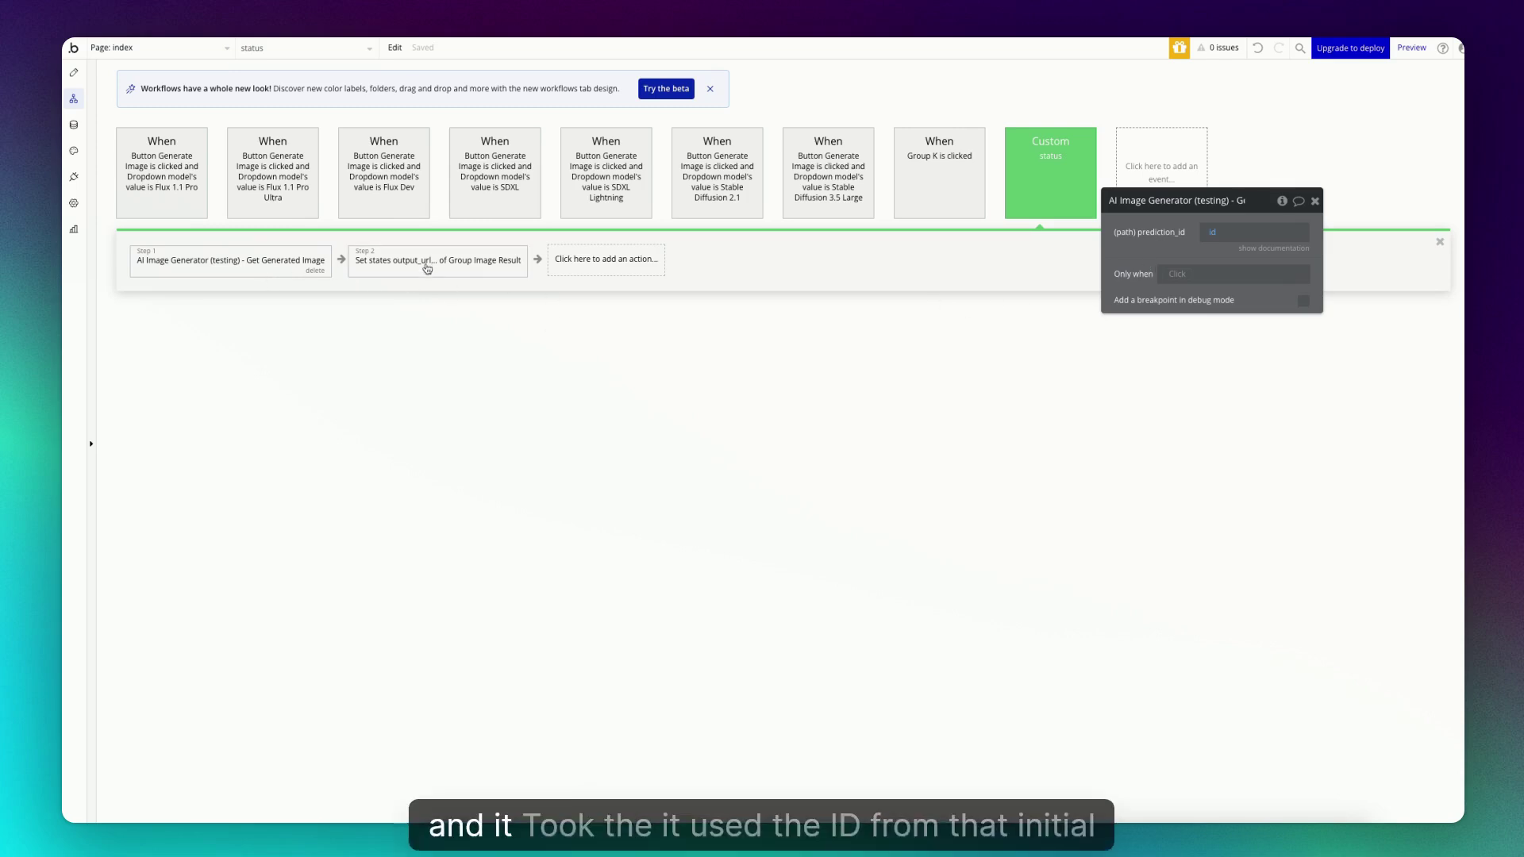
click(472, 266)
click(231, 274)
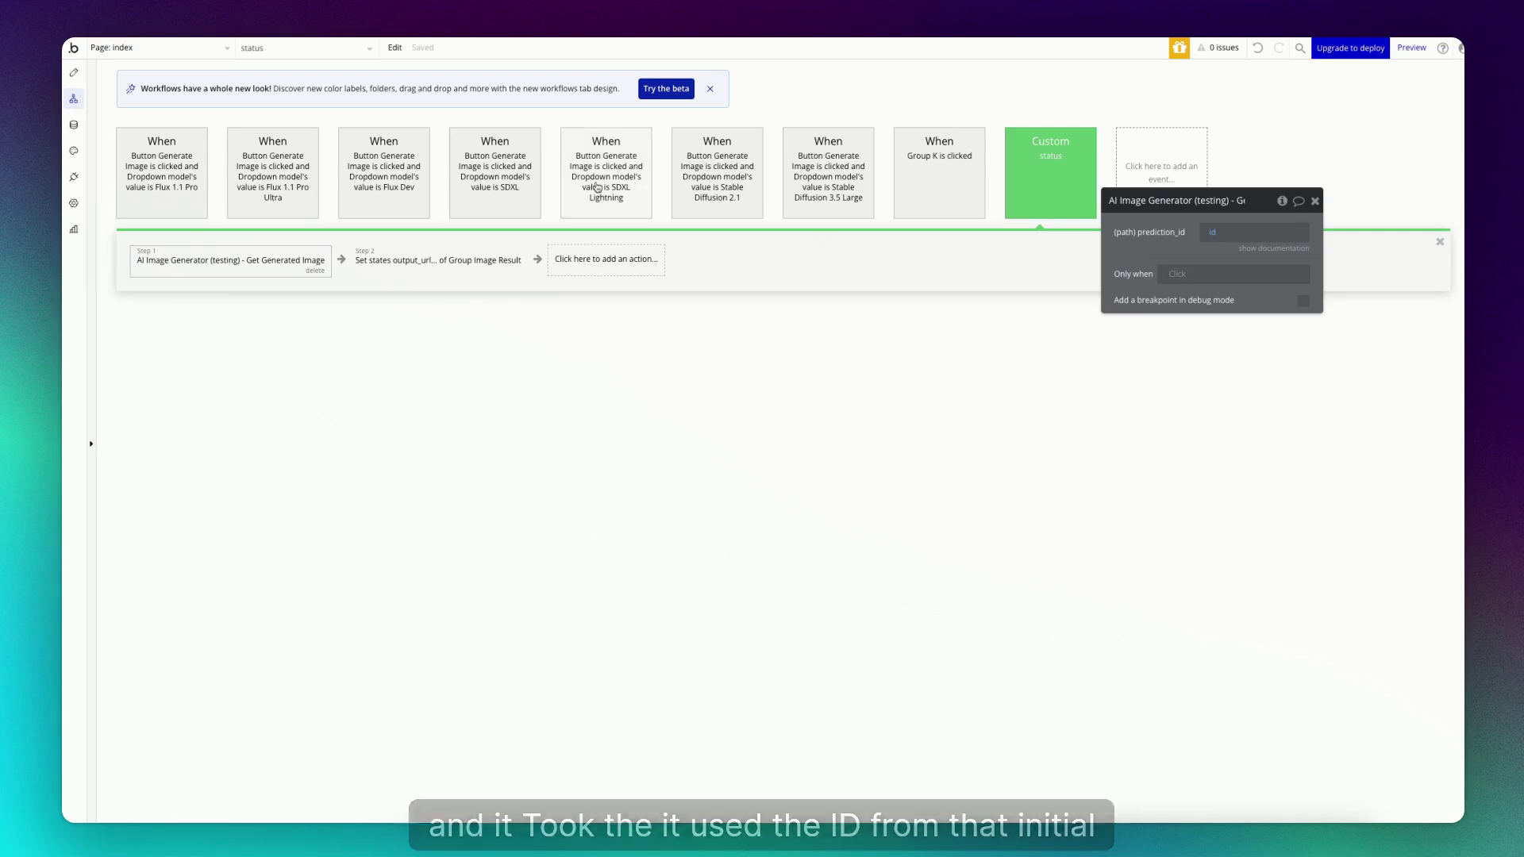
Examine the status event's set-state action and the Flux 1.1 Pro workflow's image generation and Create a new Replicate Image actions
click(435, 273)
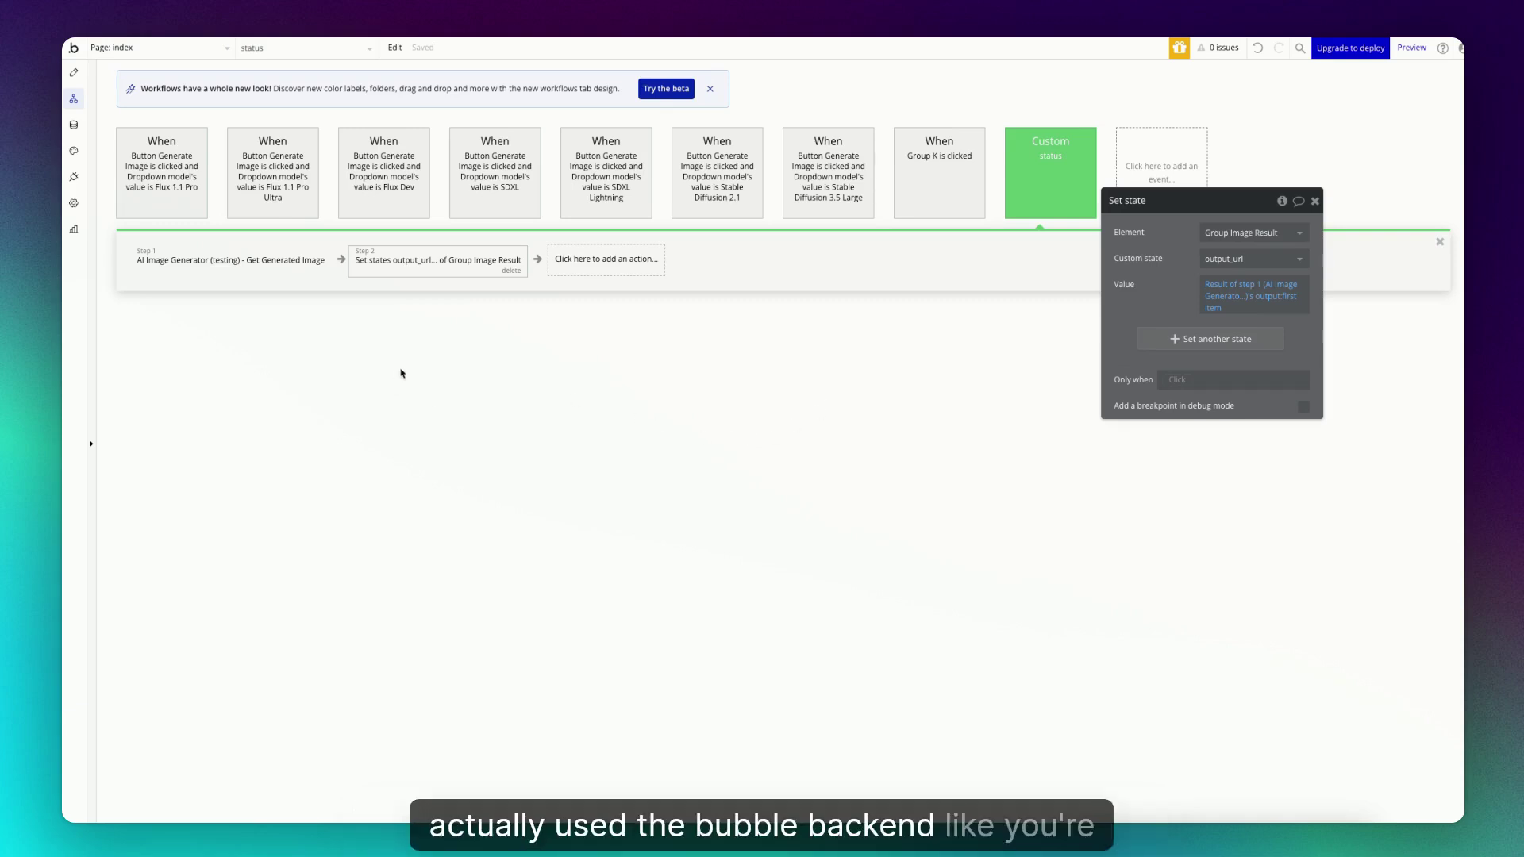
click(179, 171)
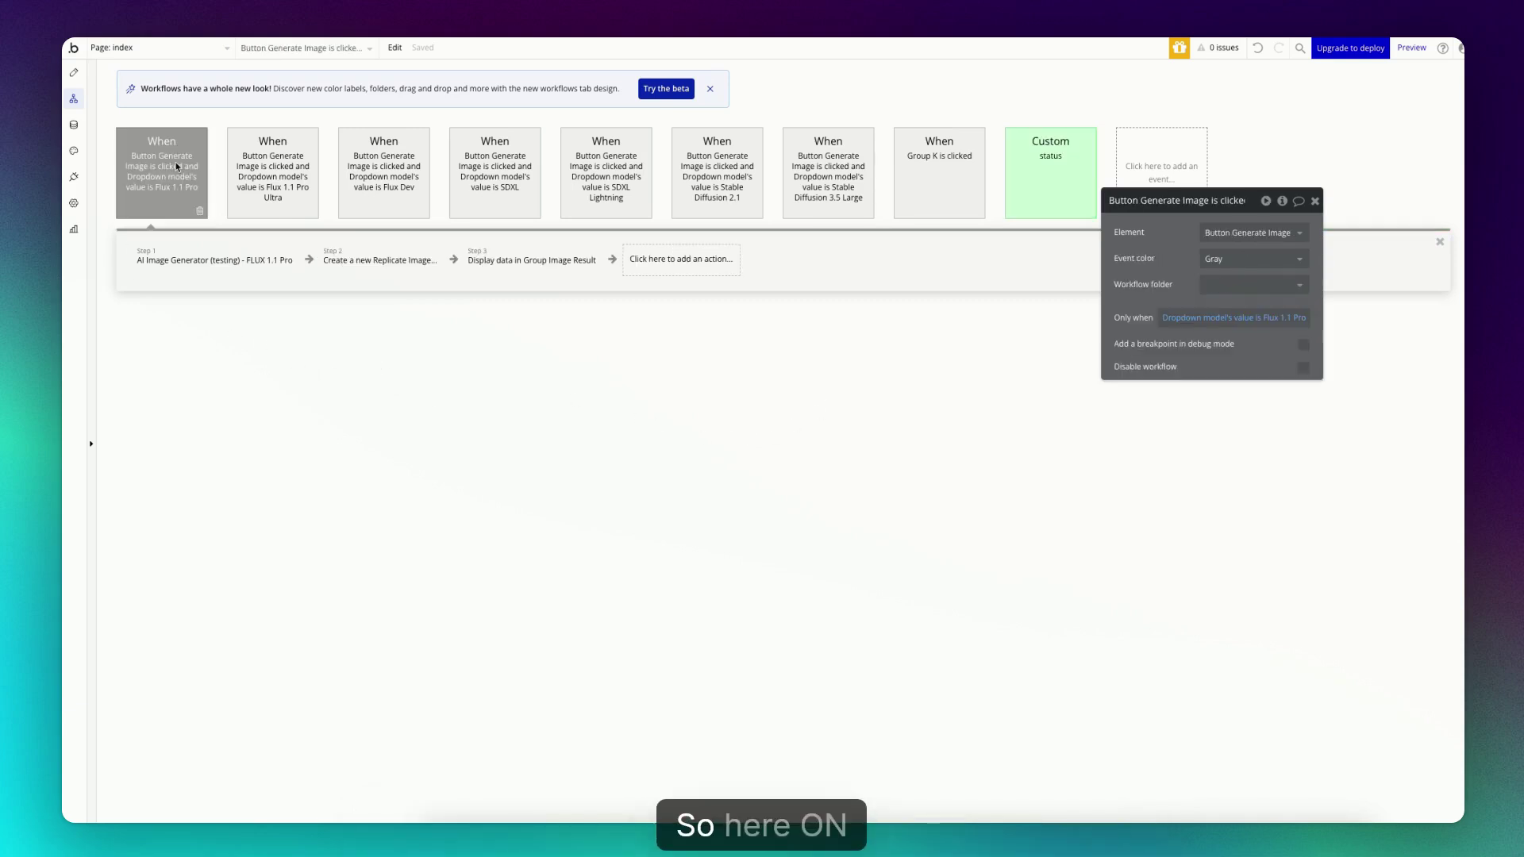
mouse_move(171, 213)
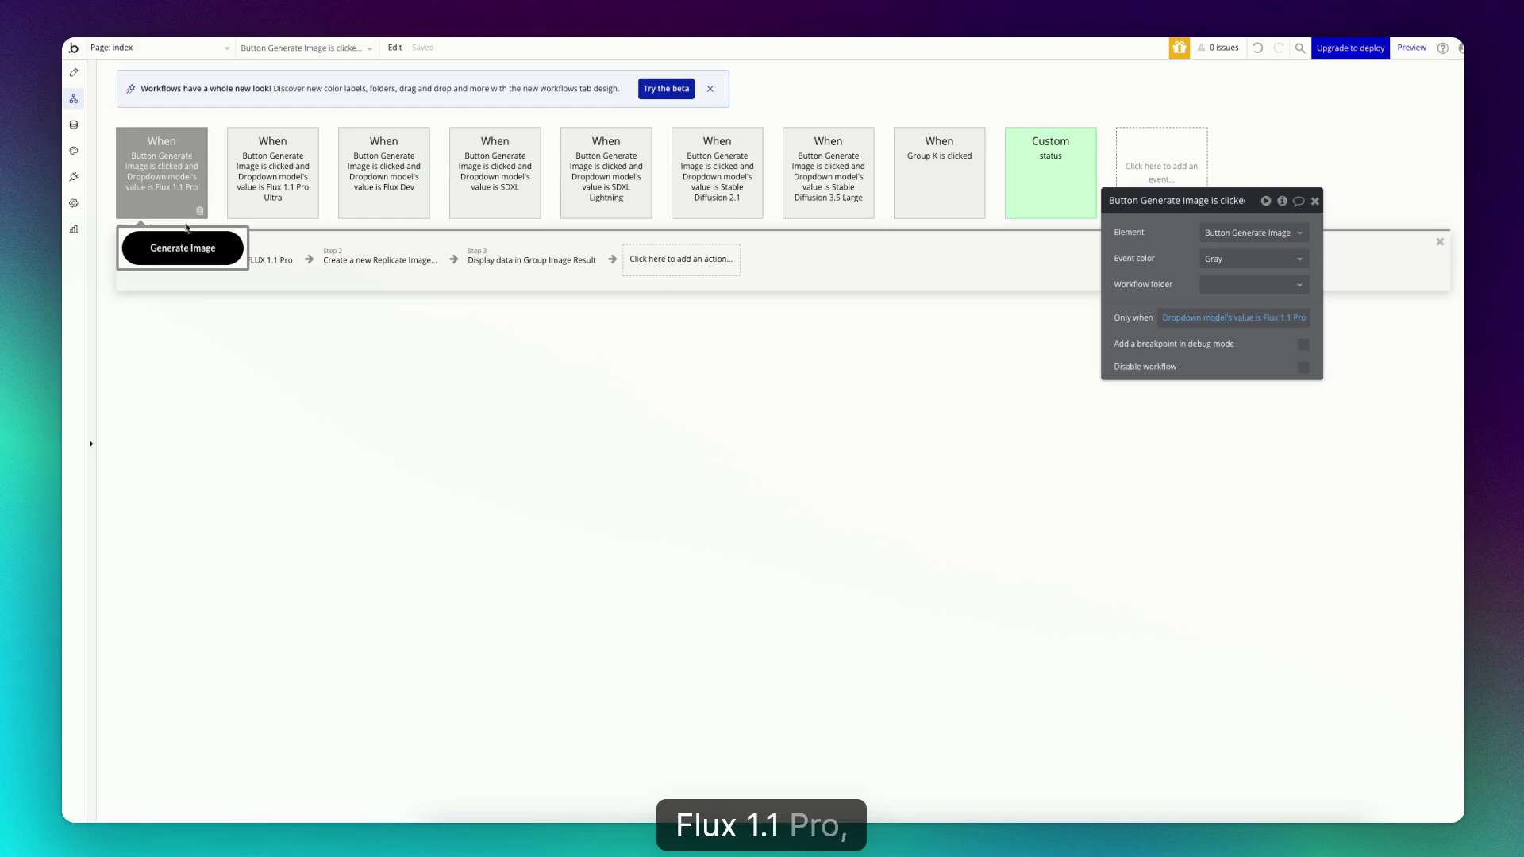
click(208, 262)
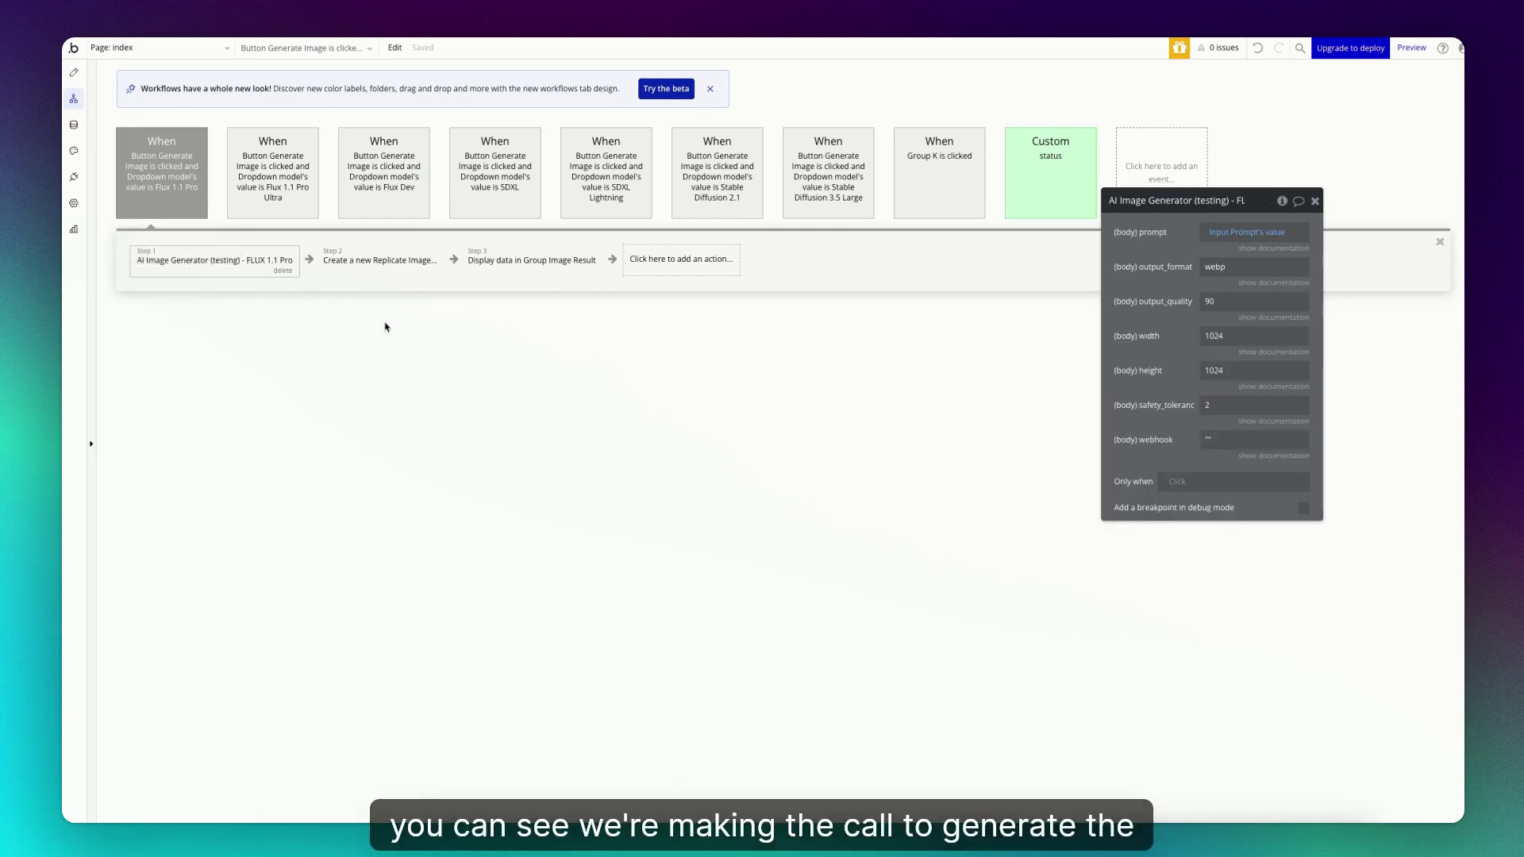
click(382, 268)
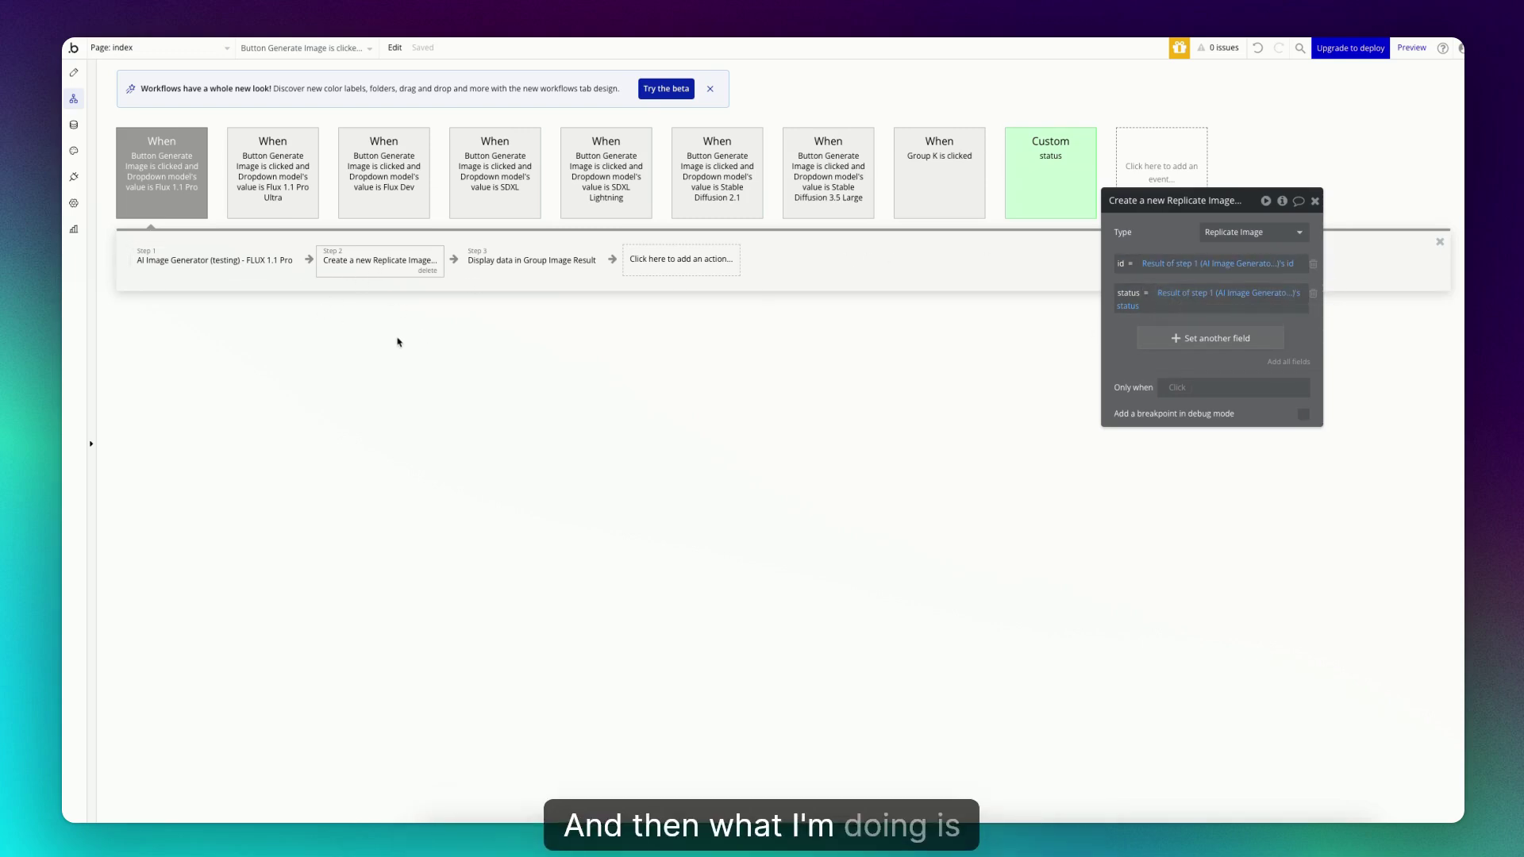
Examine the replicate API workflow among the backend workflows, including the Replicate Image search in its Make changes action
click(116, 48)
click(151, 215)
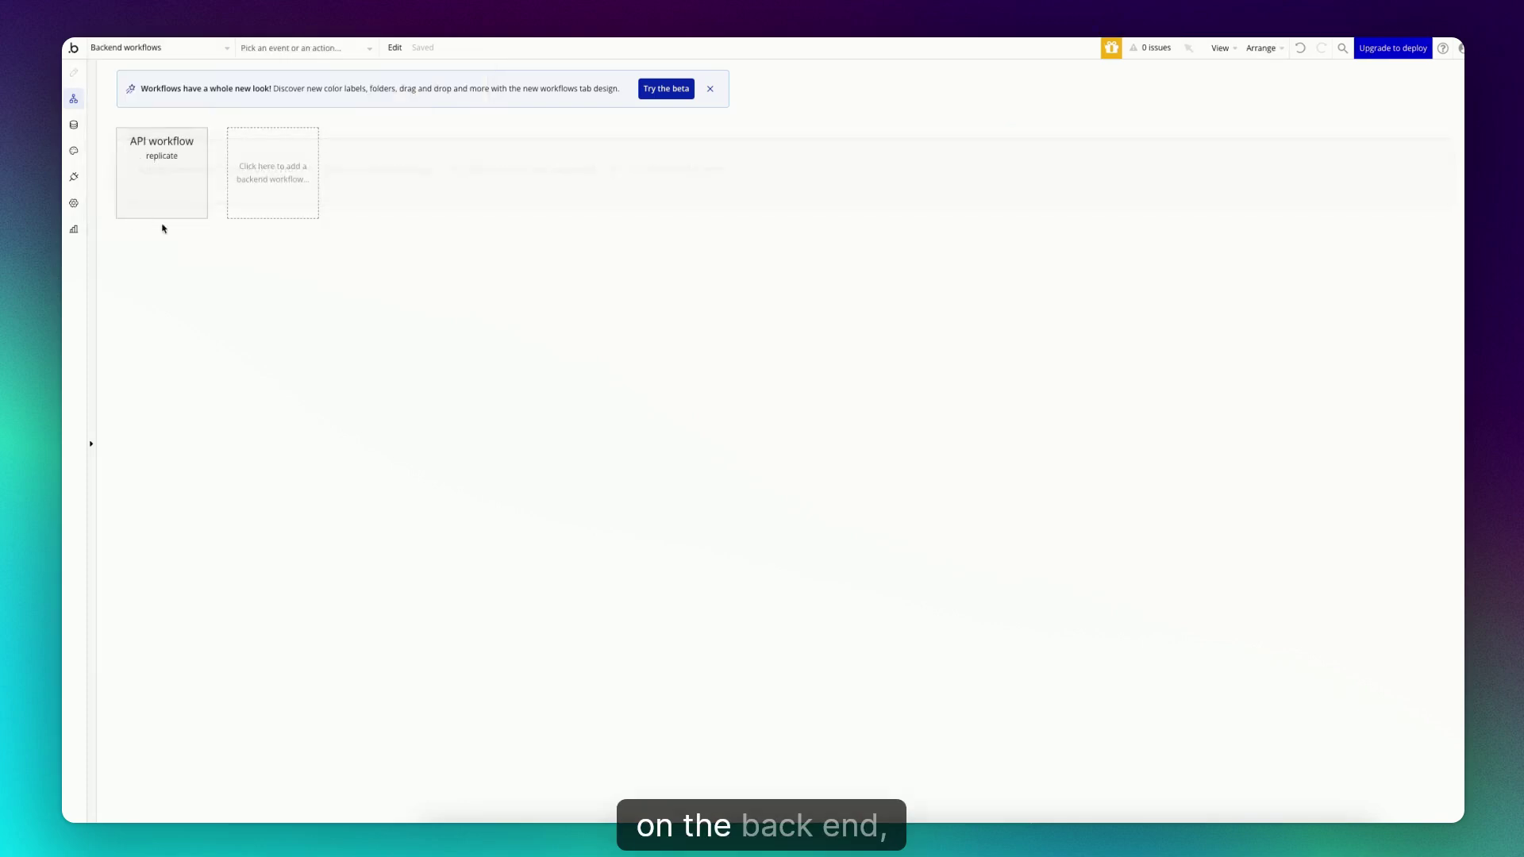
click(161, 147)
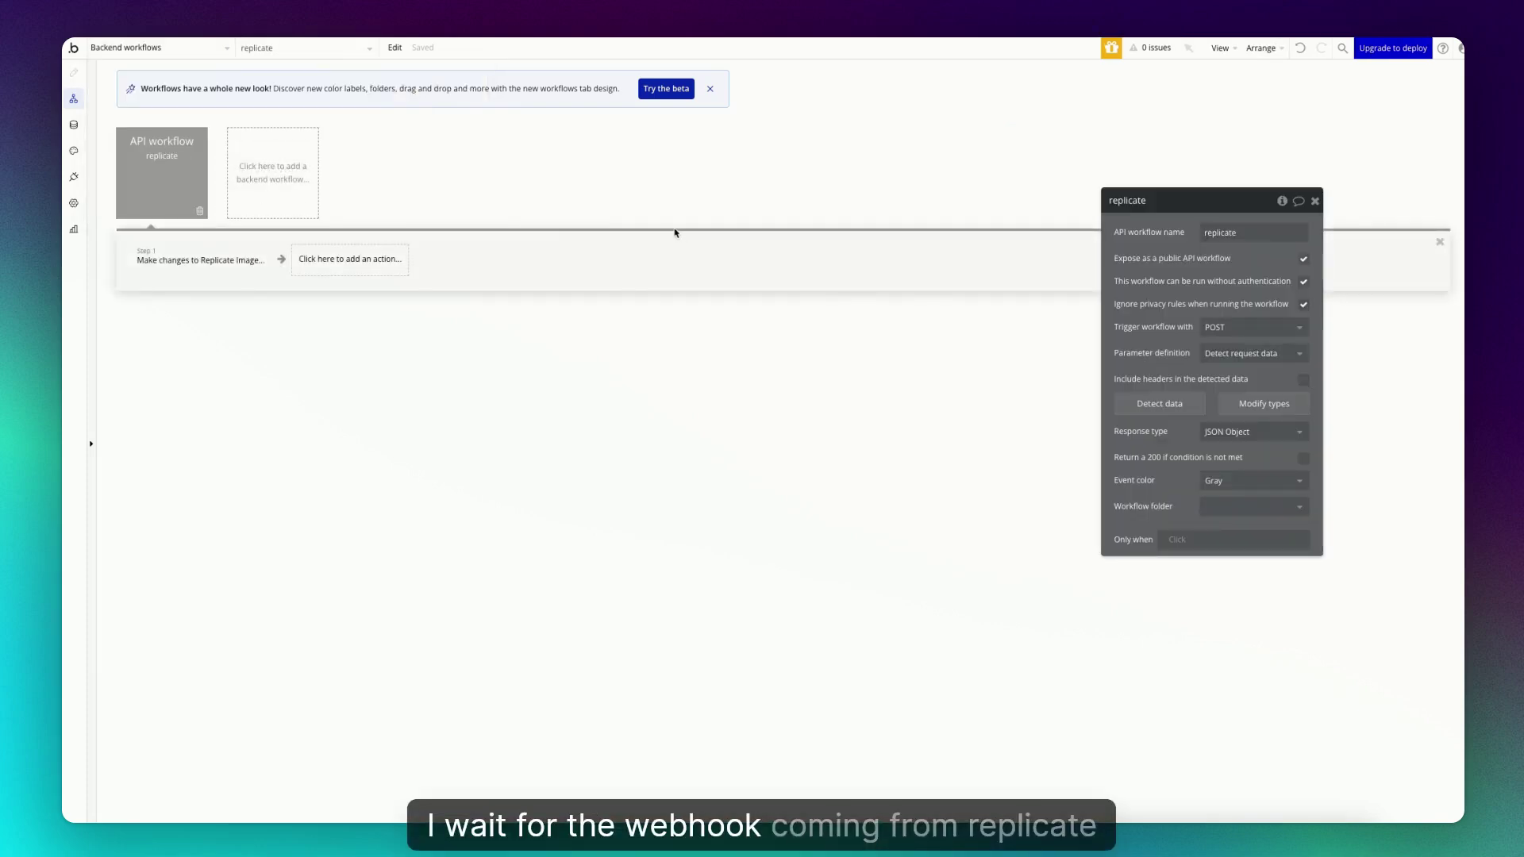
click(181, 271)
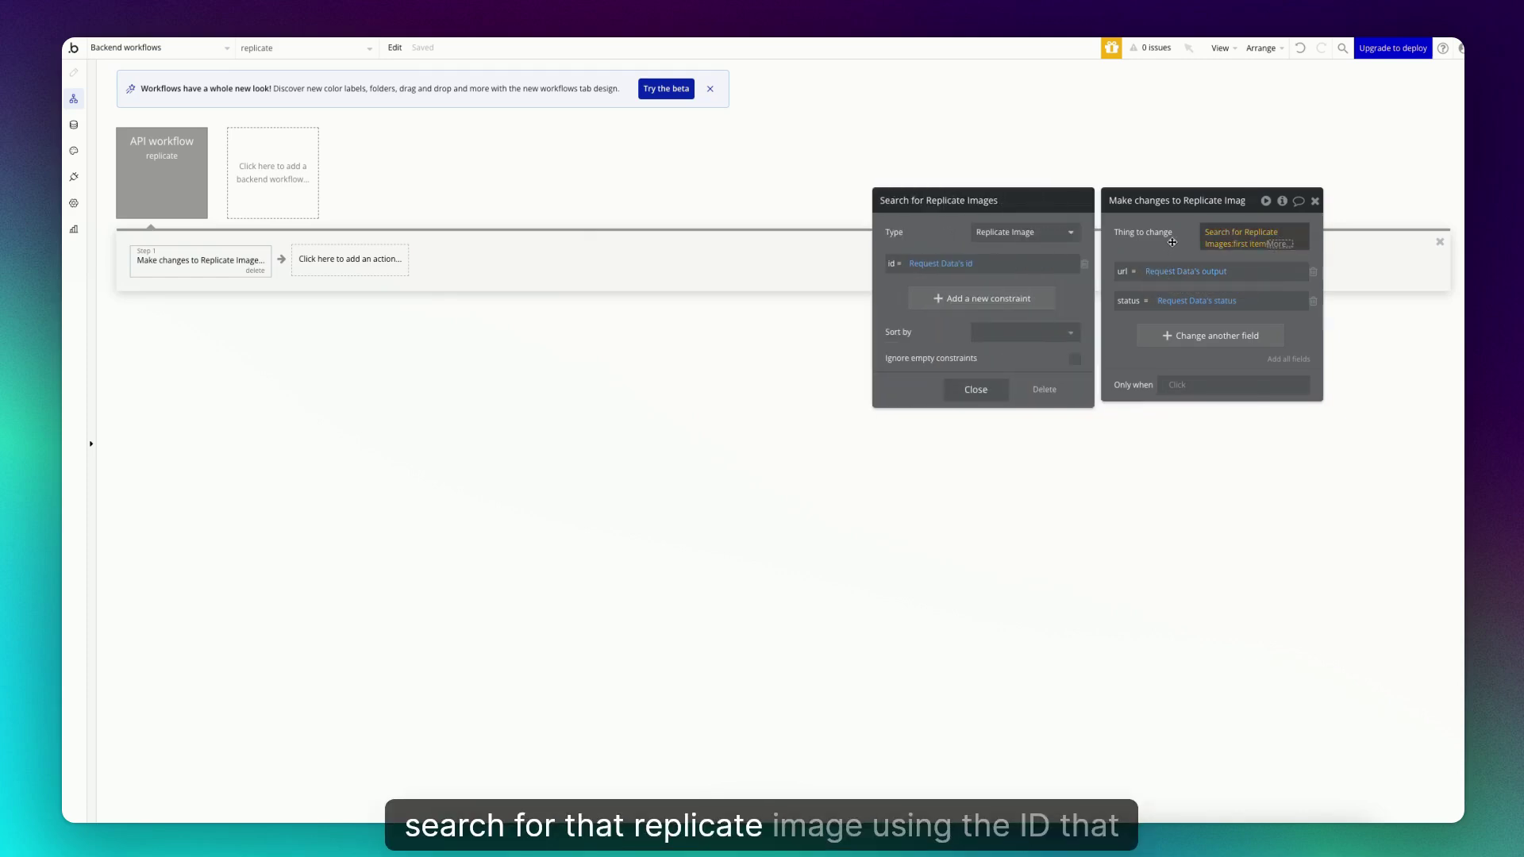
click(1163, 250)
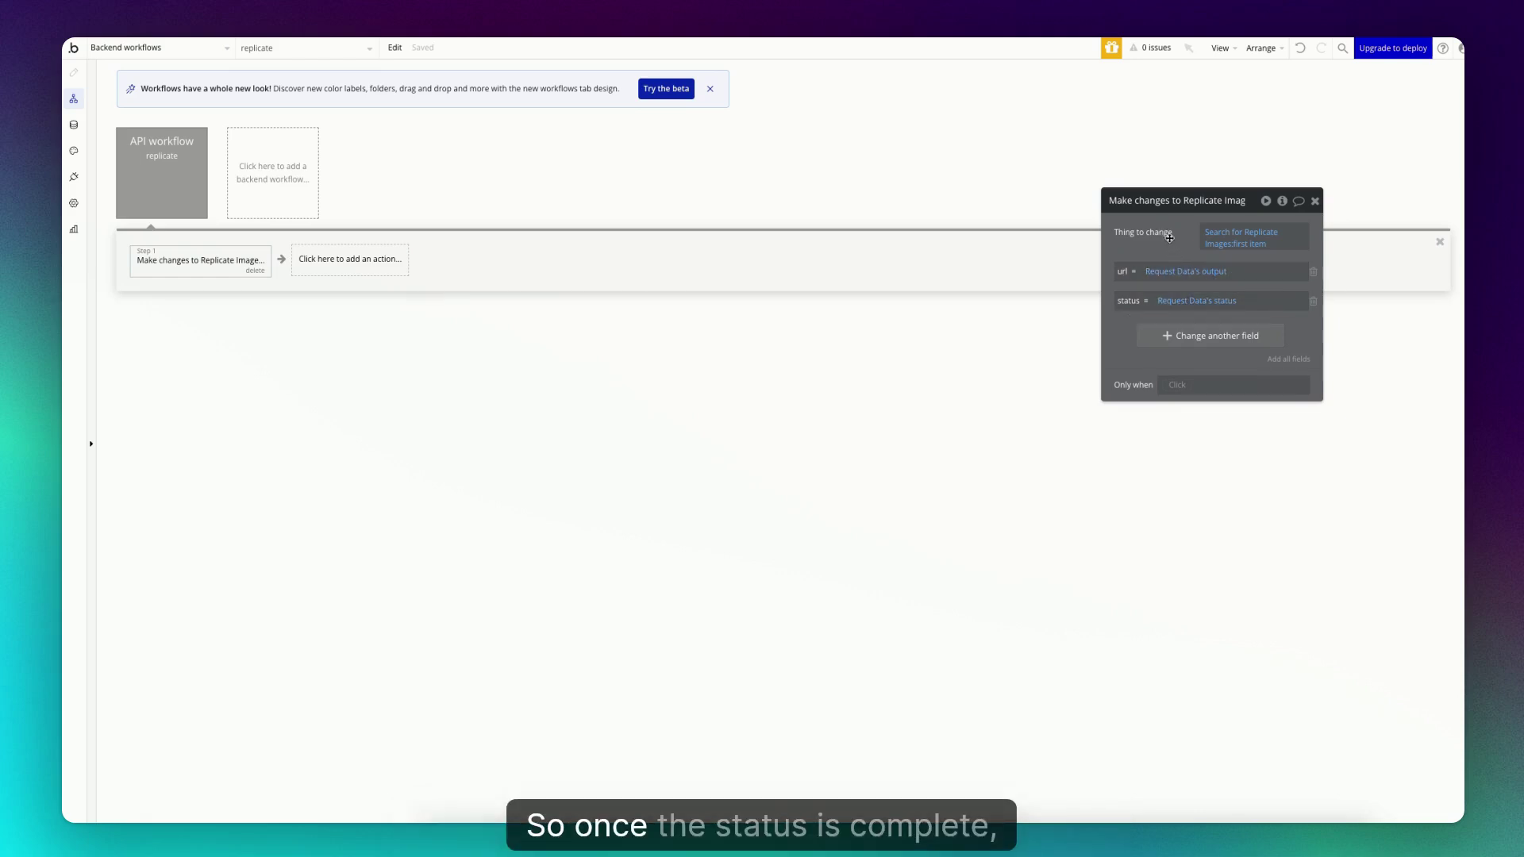
Return to the index page's design view and examine the Image Result group with its Generating placeholder
click(139, 53)
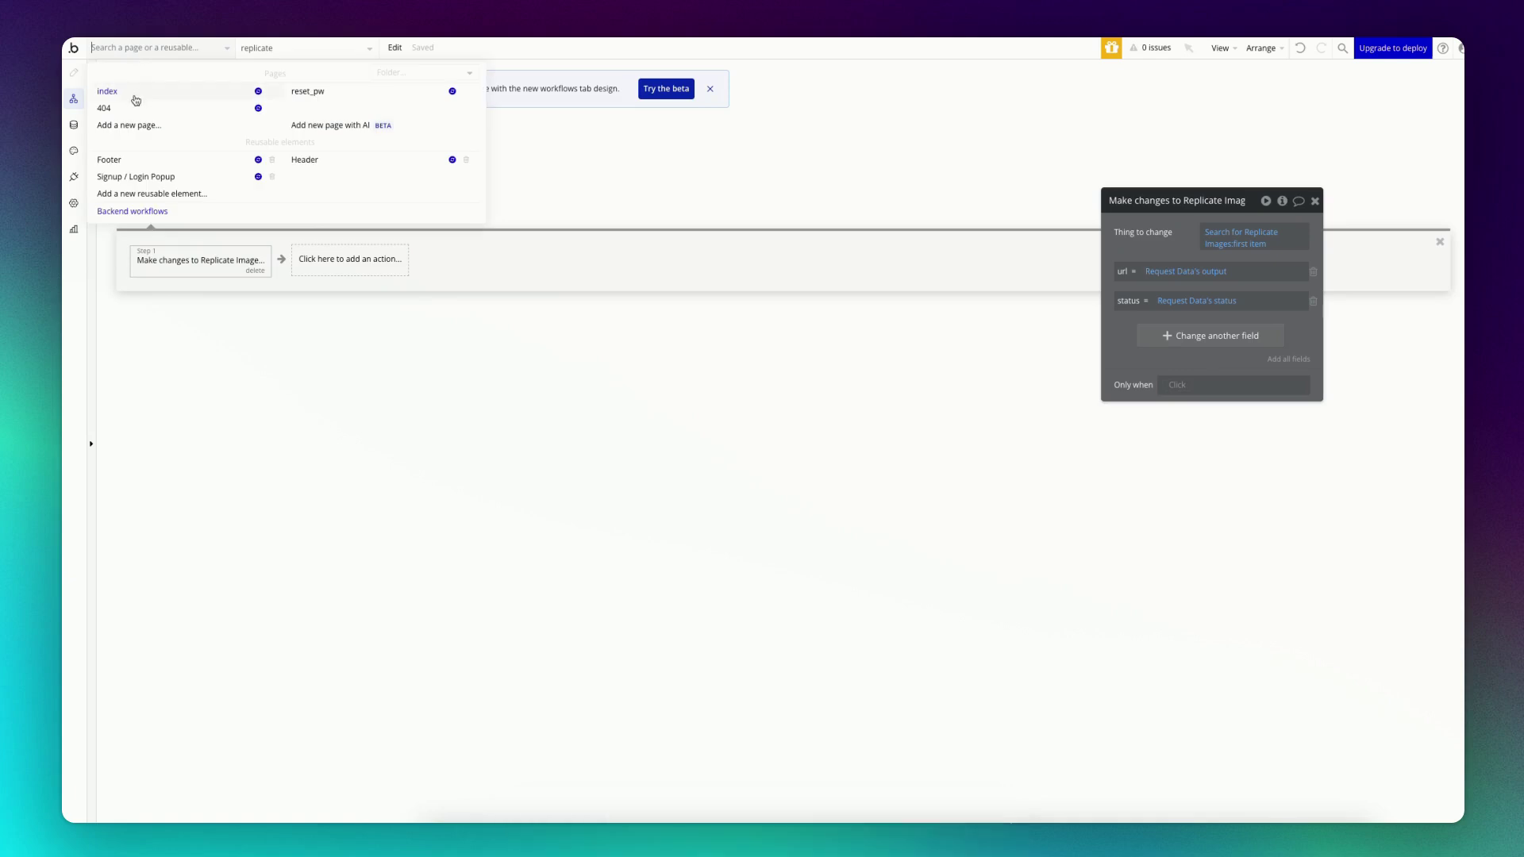
click(127, 93)
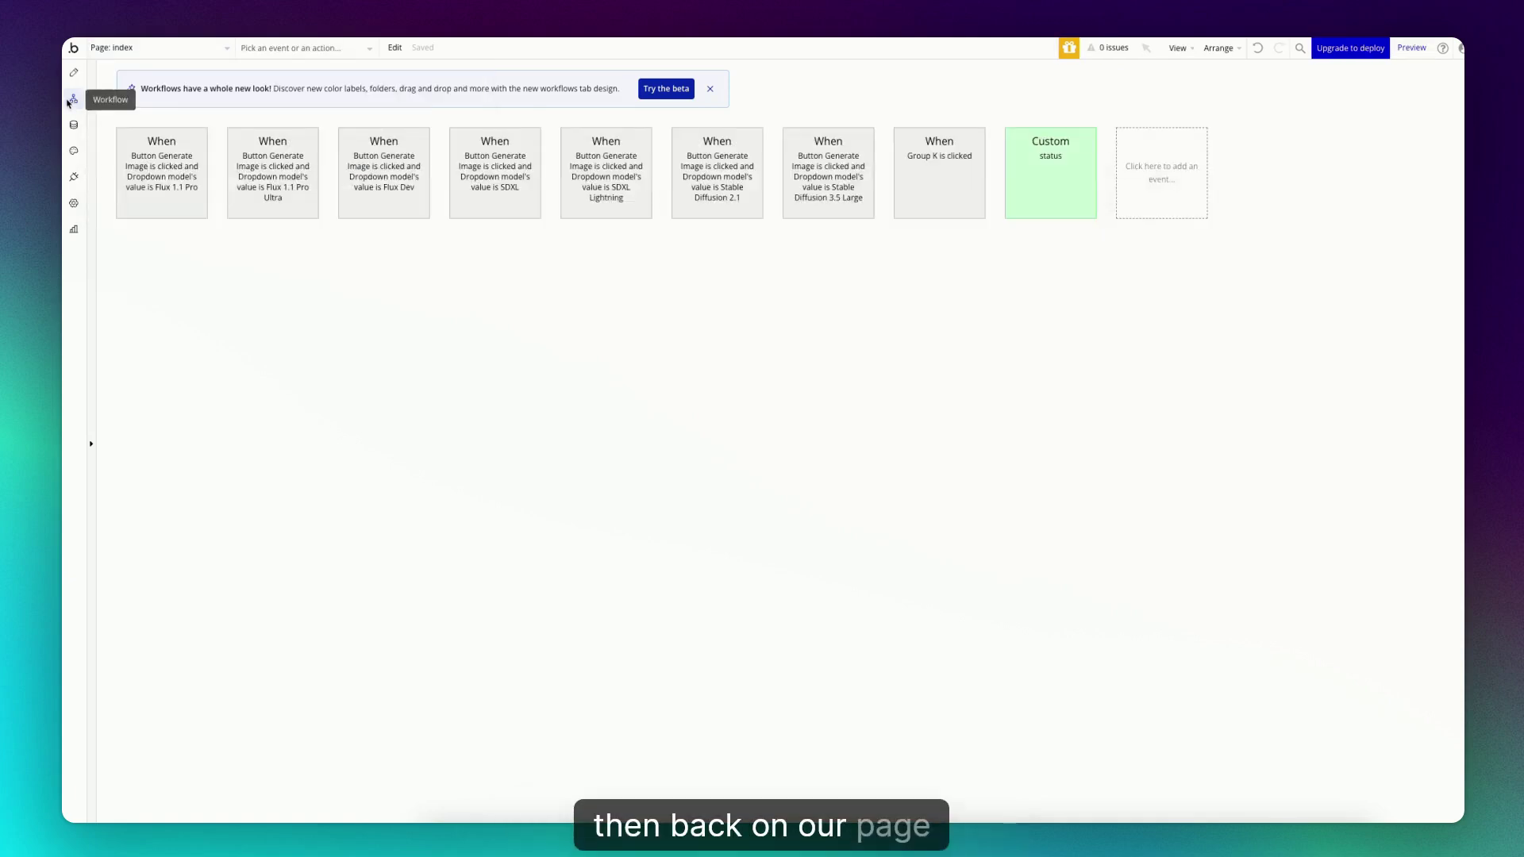
click(74, 72)
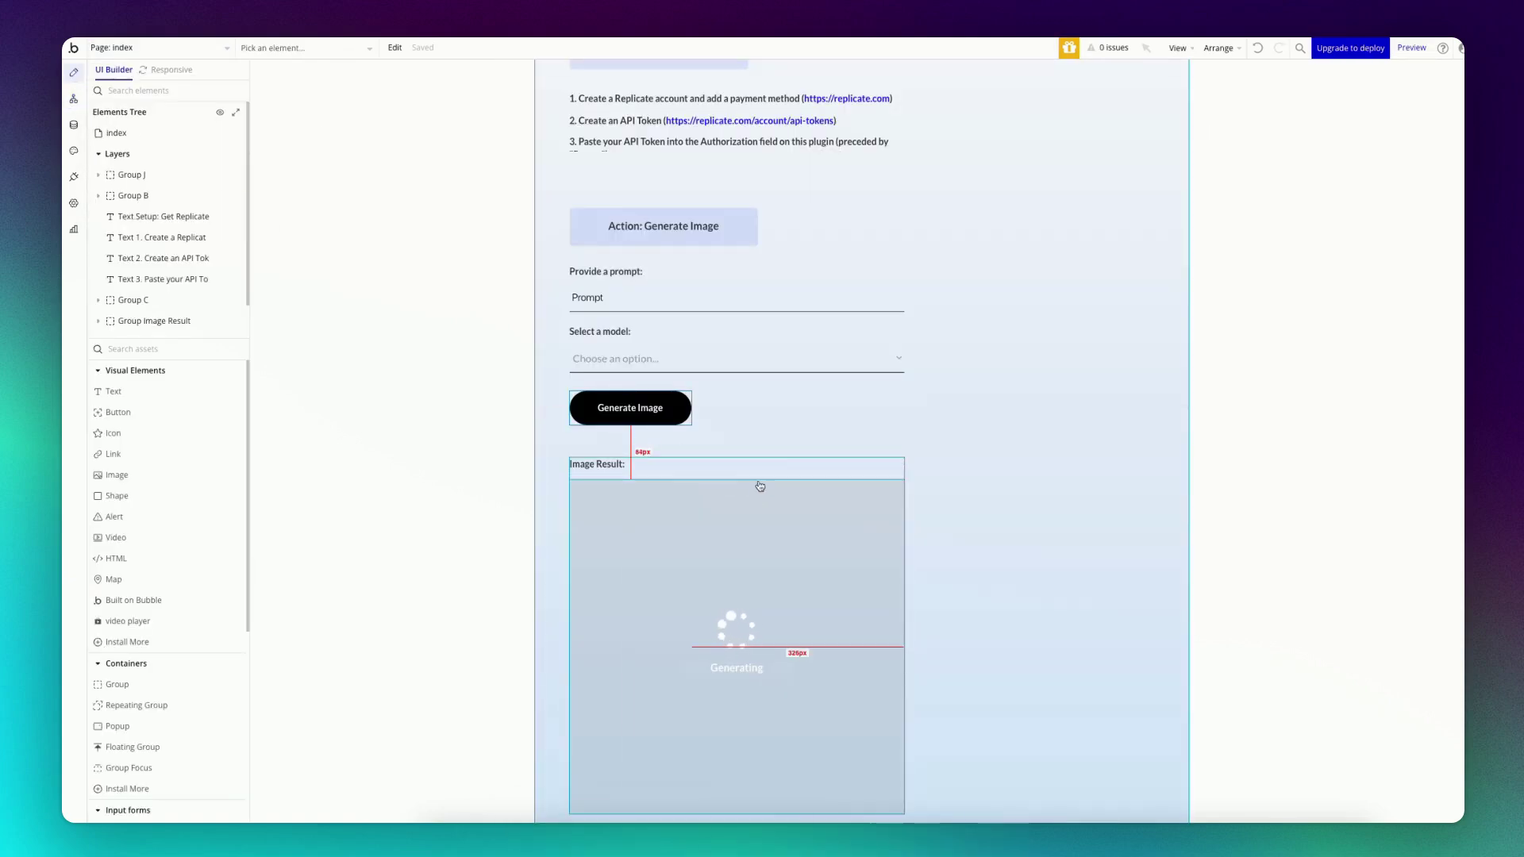
scroll(668, 467, down, 2)
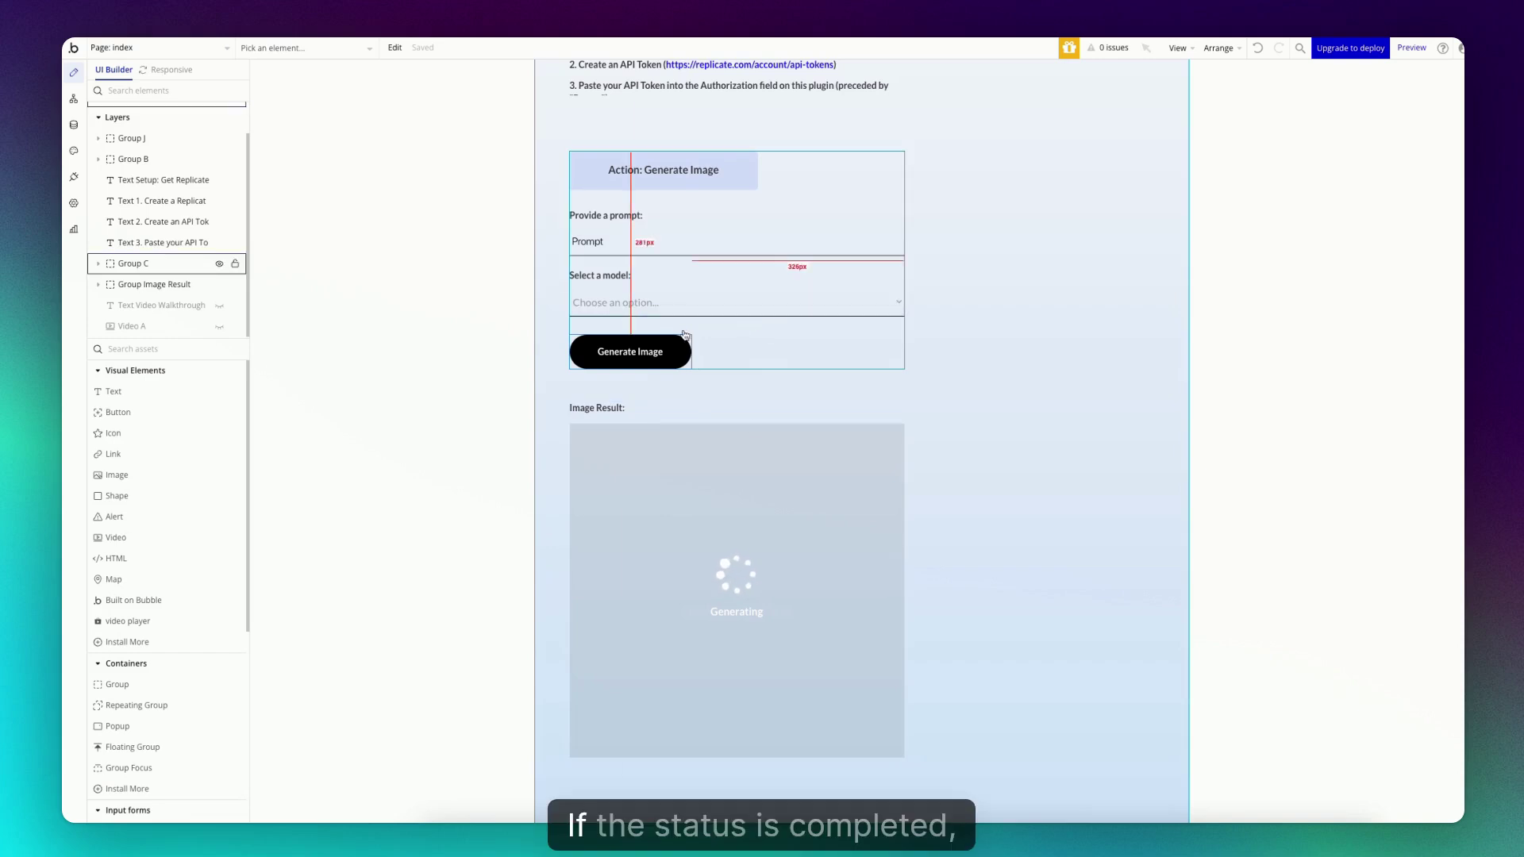
scroll(641, 422, down, 2)
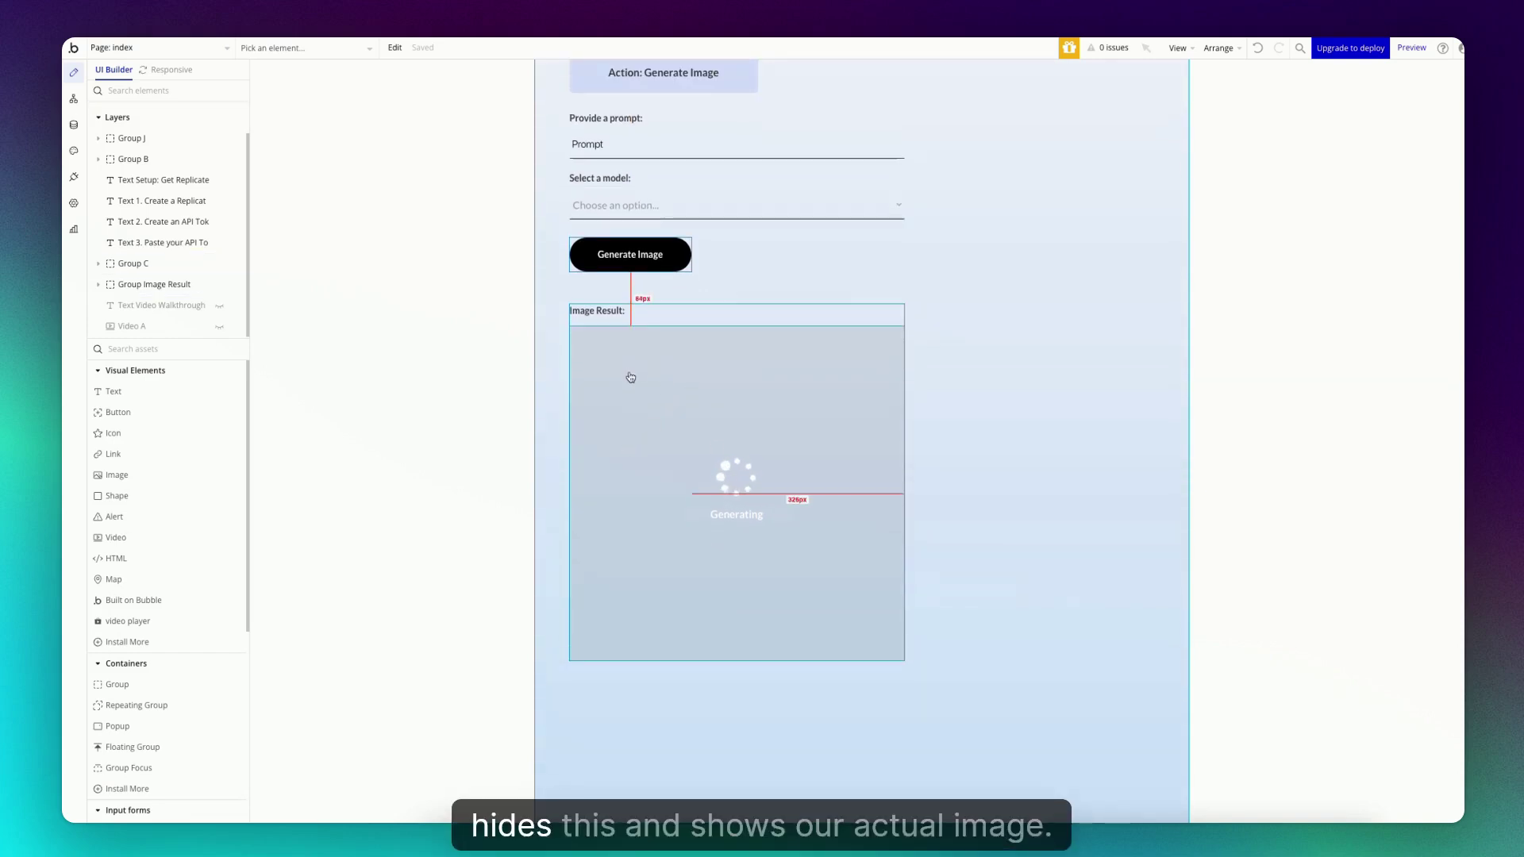
scroll(627, 373, up, 1)
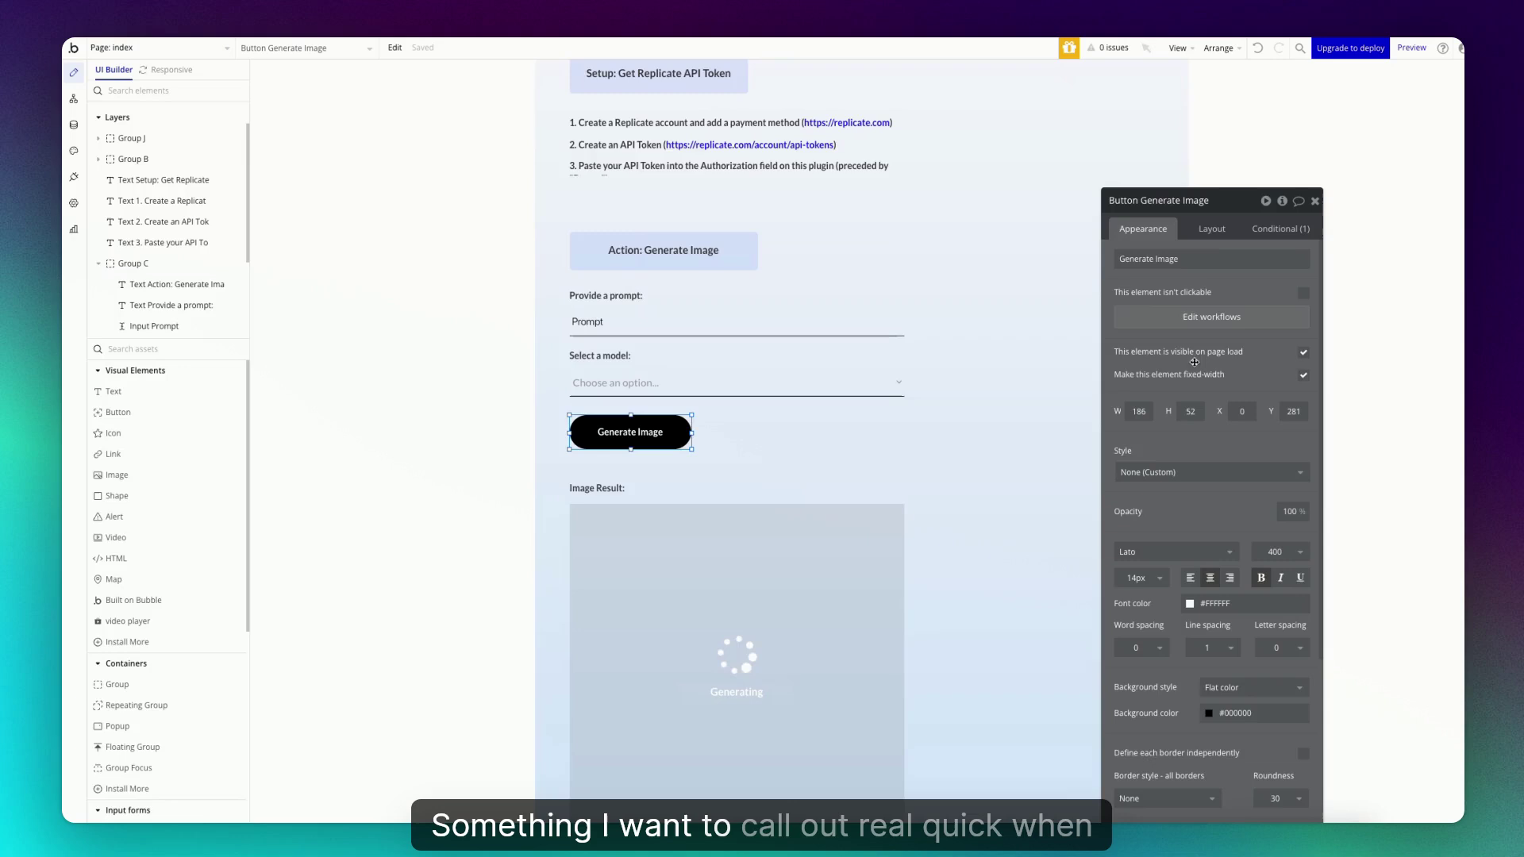
Open the Generate Image button's Flux 1.1 Pro workflow and review the webhook parameter's documentation, leaving its value as ""
click(1206, 249)
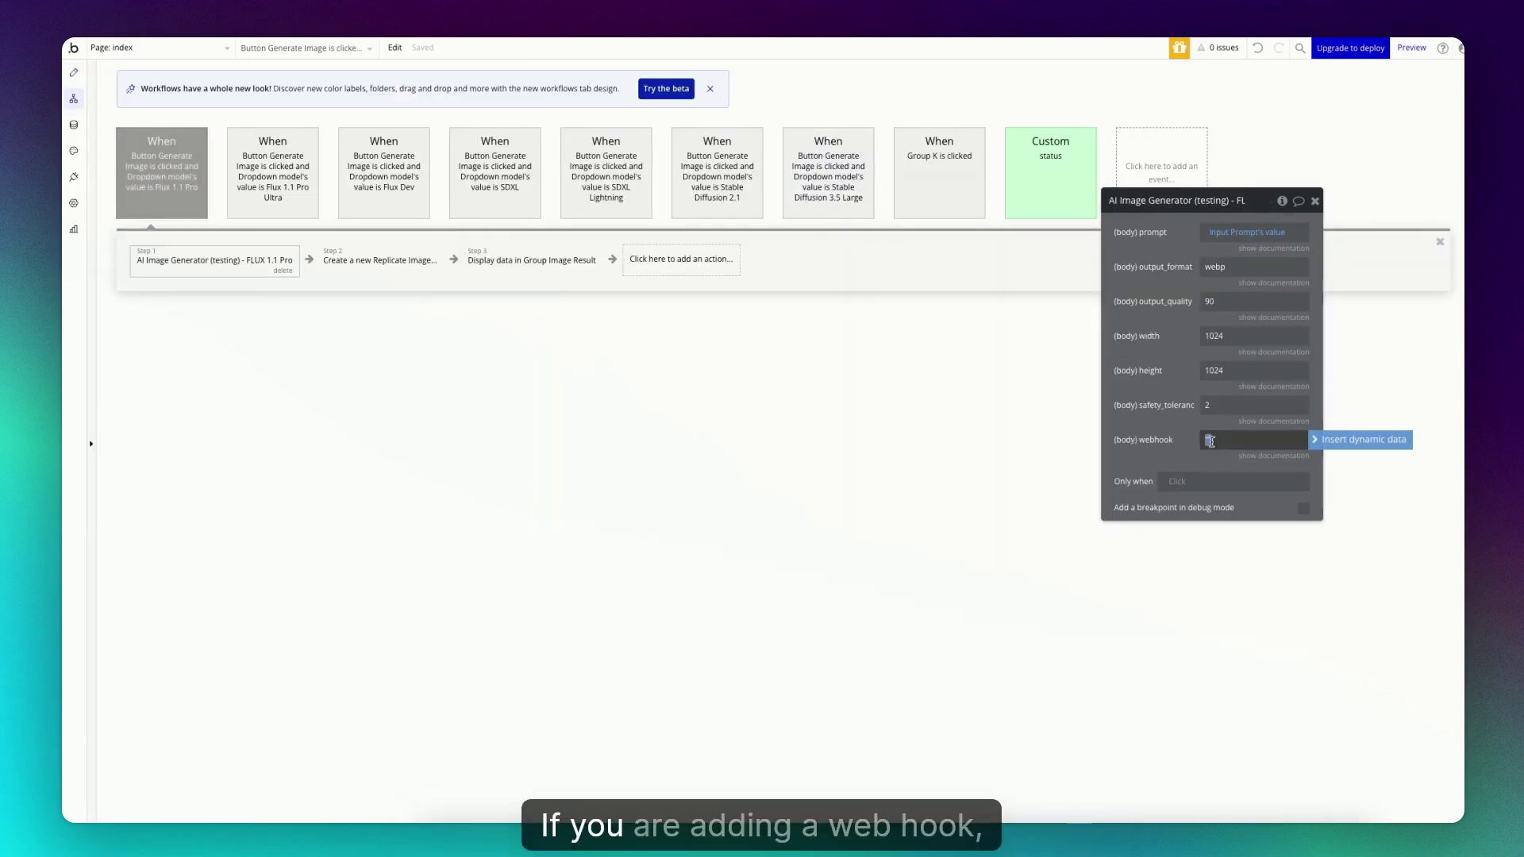
click(1270, 455)
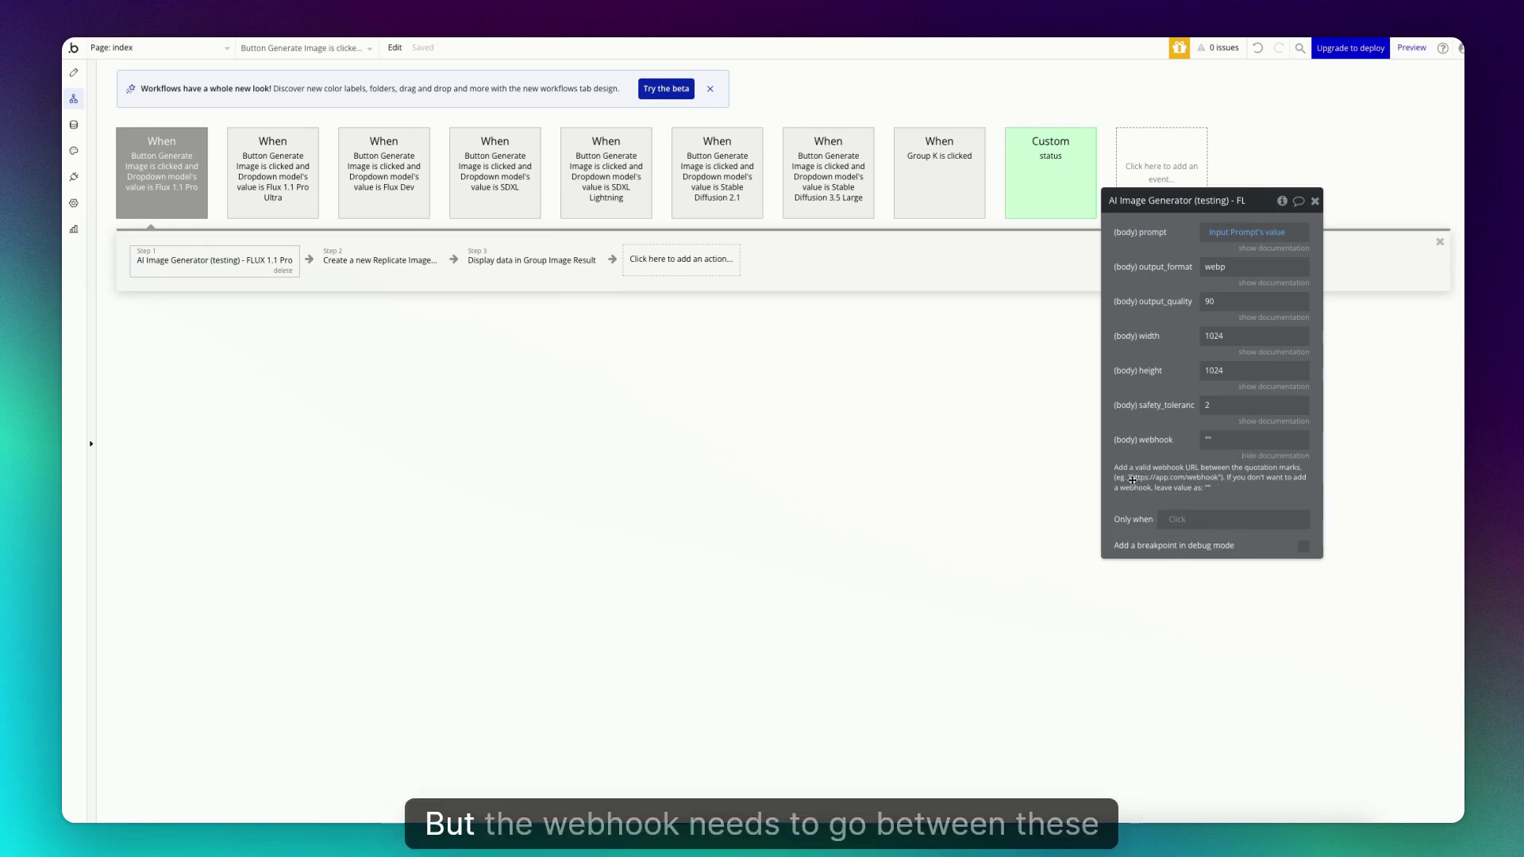
click(1271, 458)
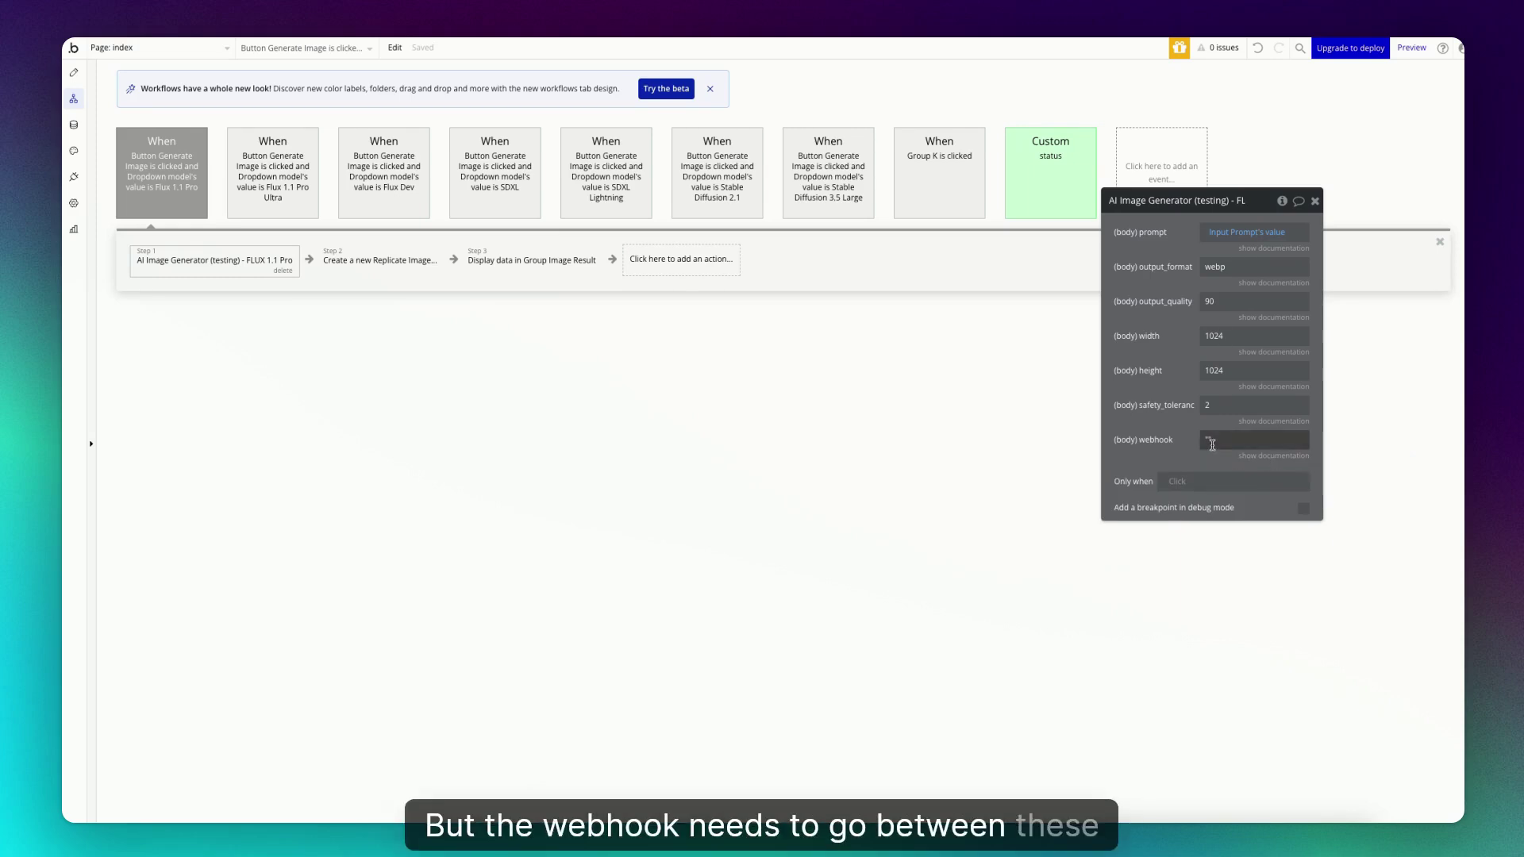
click(1208, 441)
text("")
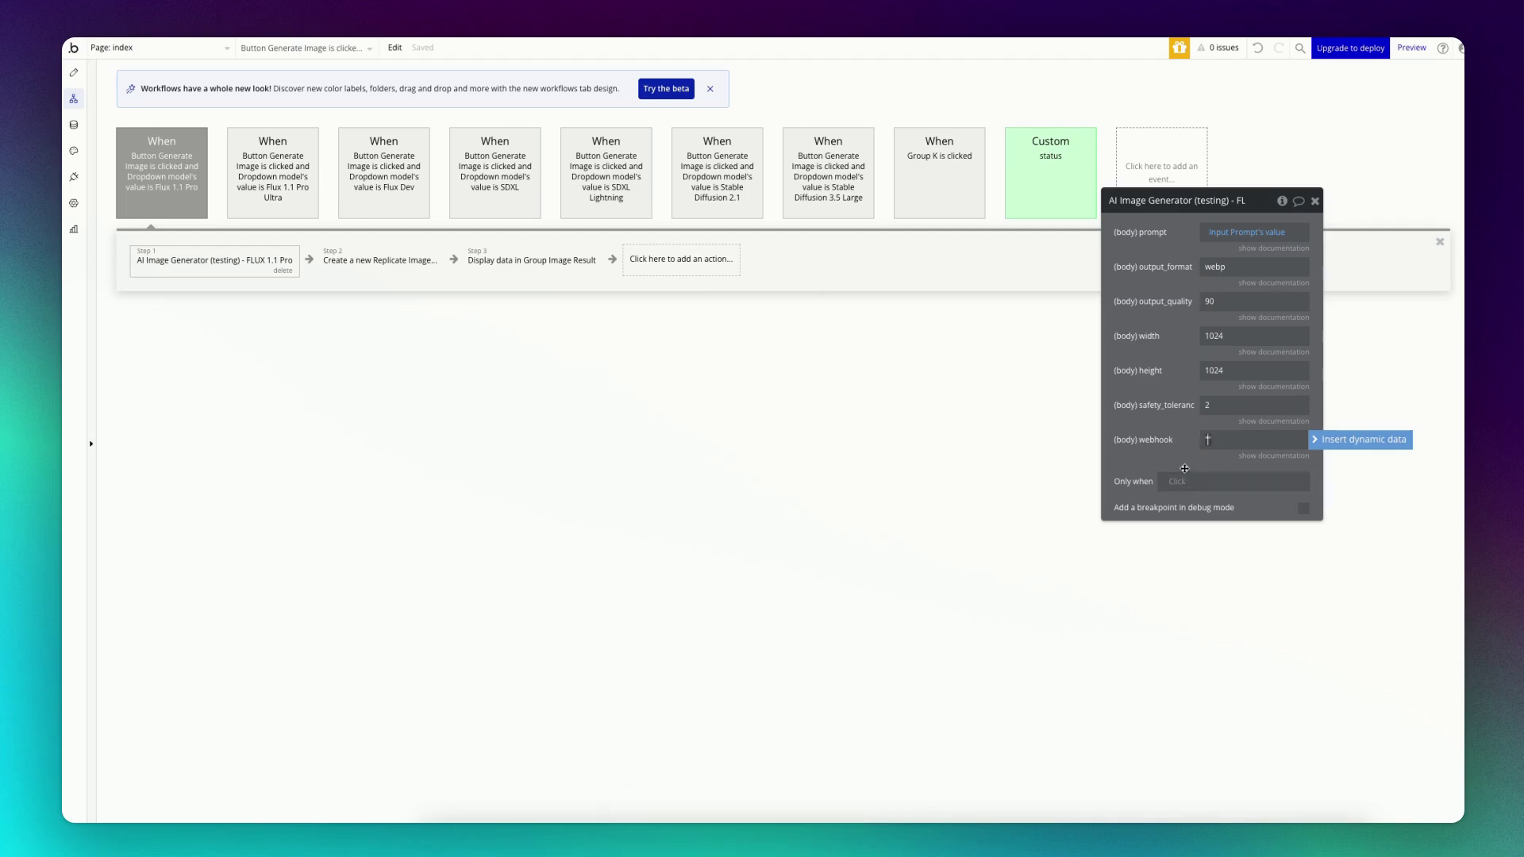
click(1143, 445)
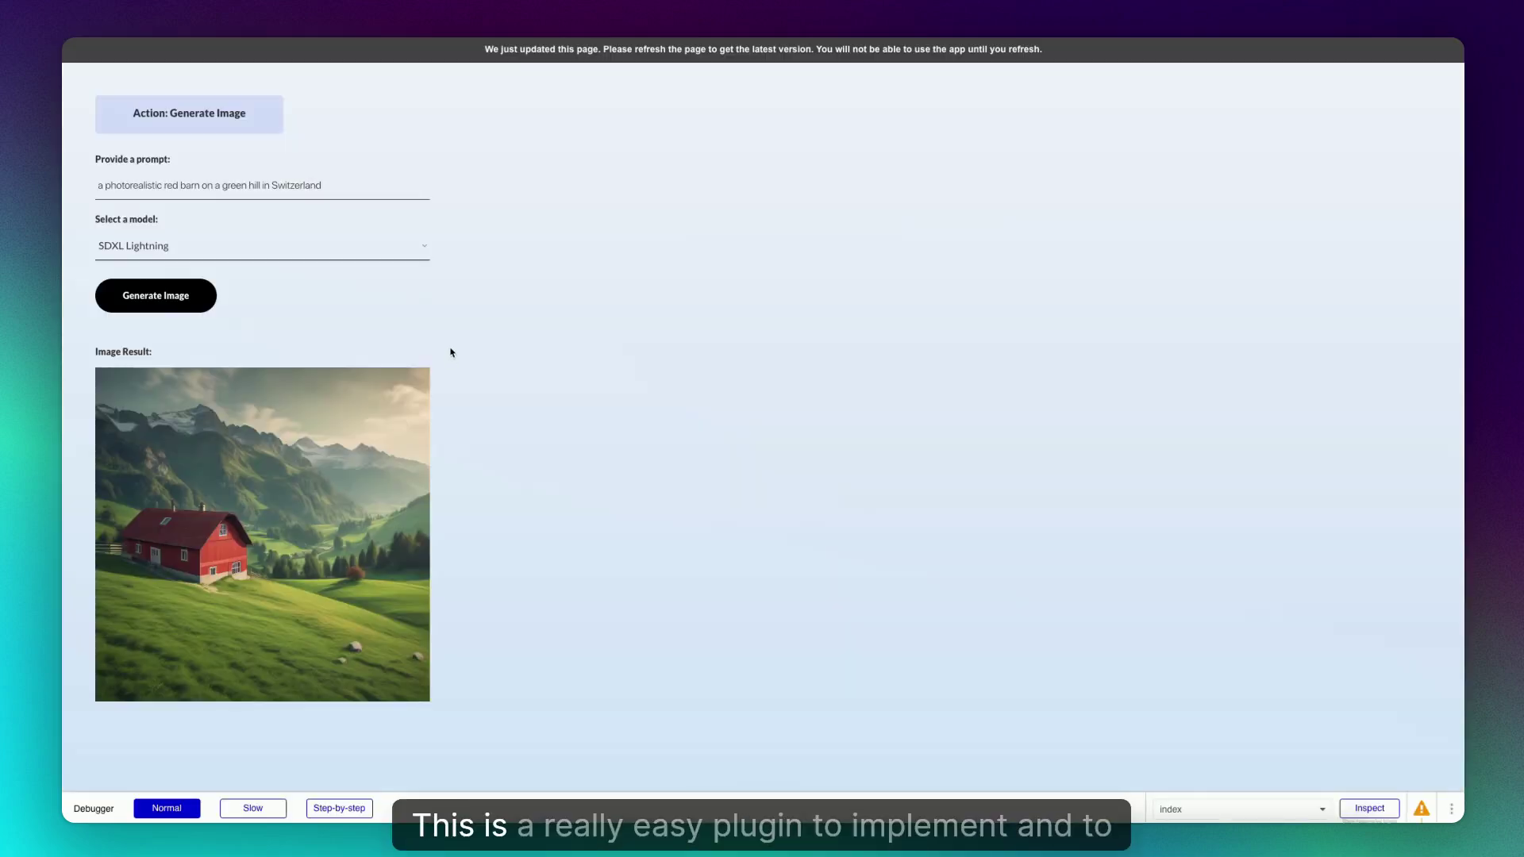
Review the plugin demo page in the preview, including the setup instructions, the available models and the generated barn image
scroll(500, 310, up, 5)
scroll(492, 310, down, 3)
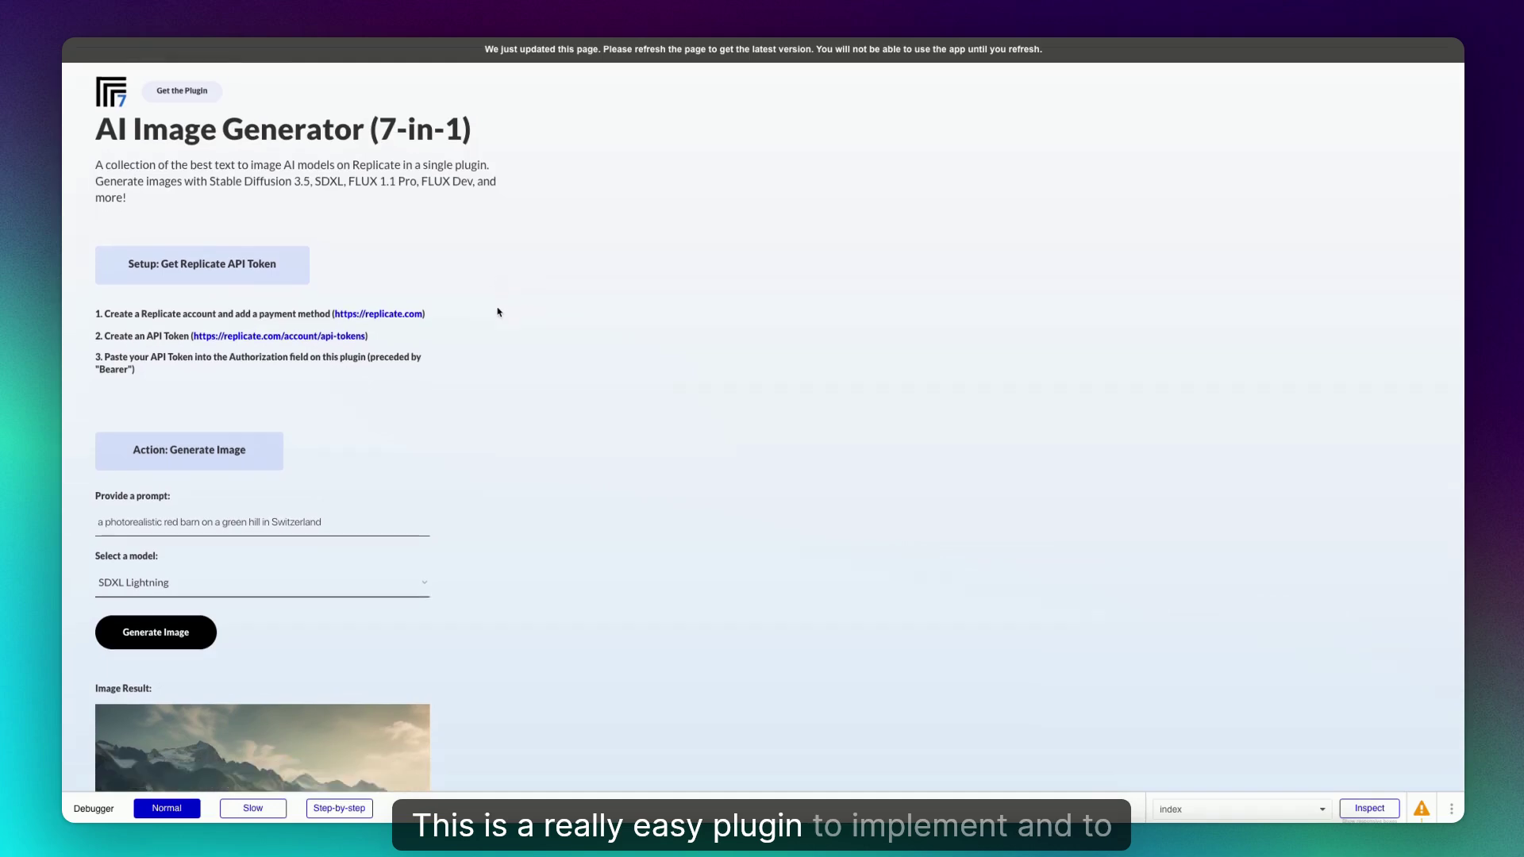
click(422, 441)
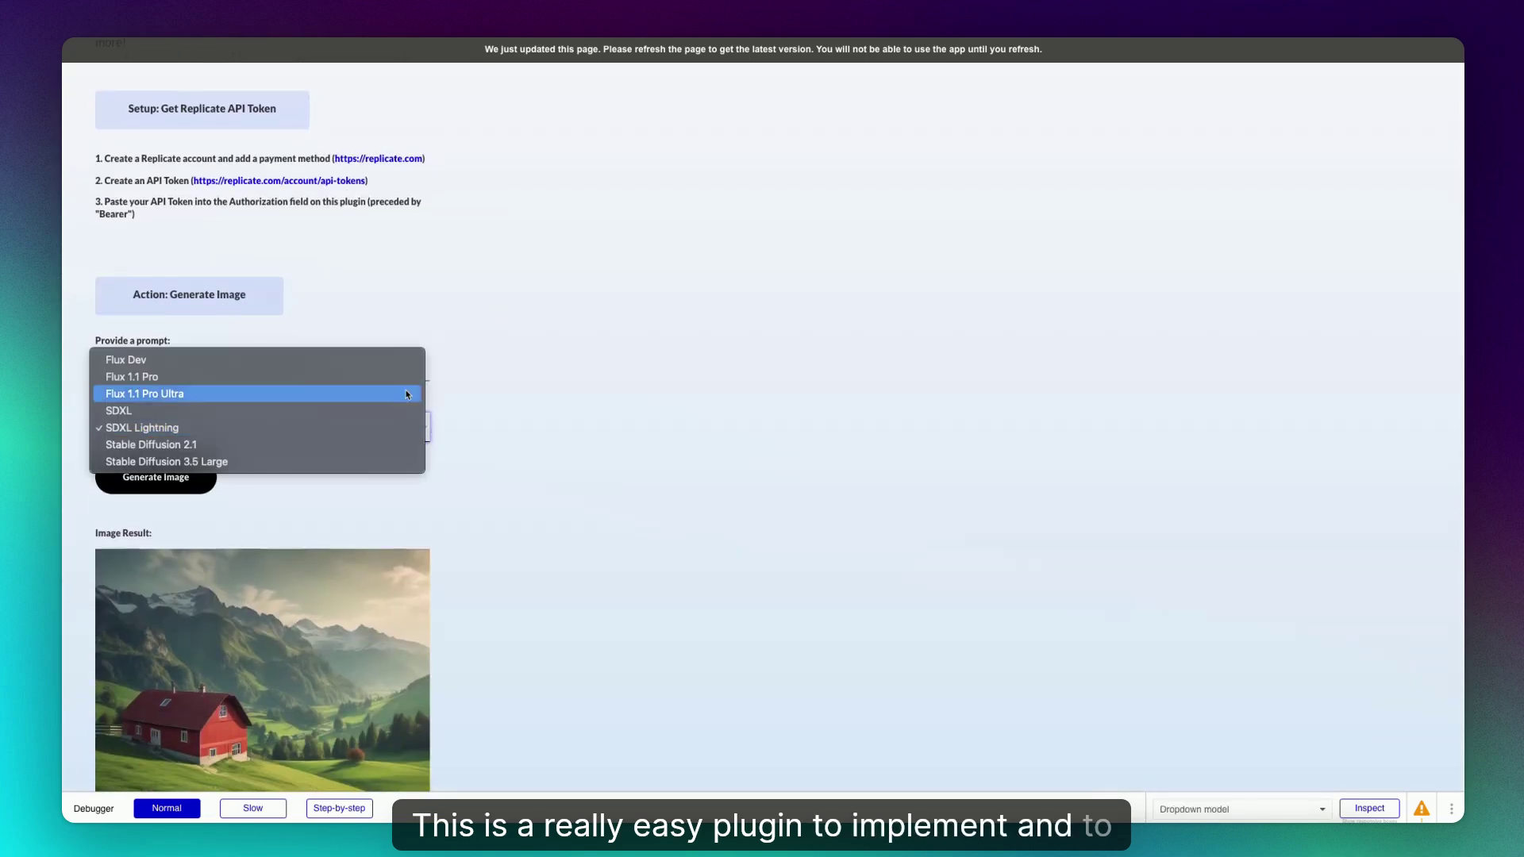
click(500, 338)
click(389, 425)
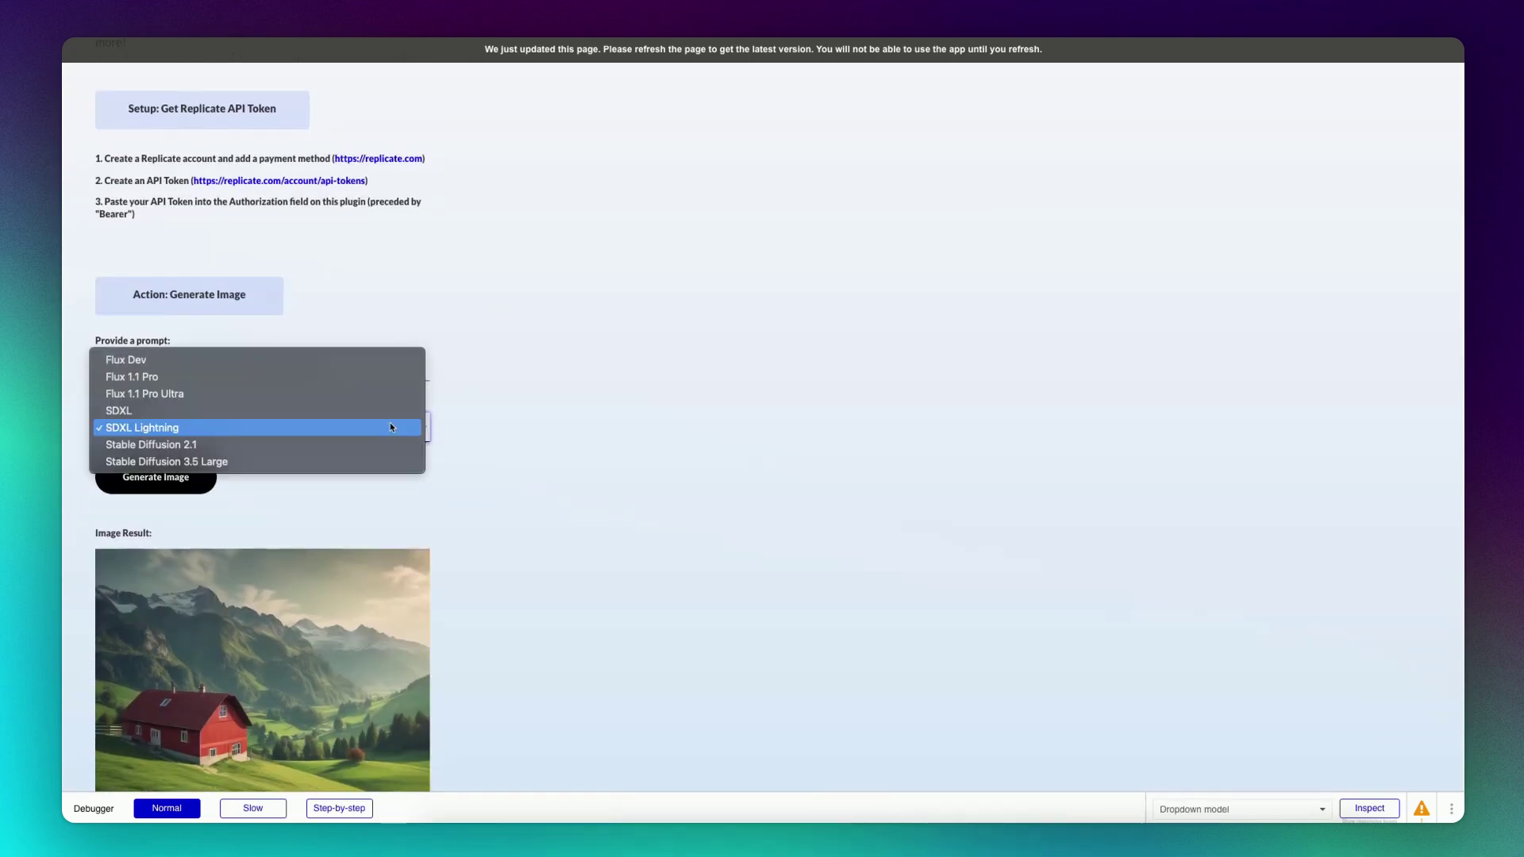
click(548, 442)
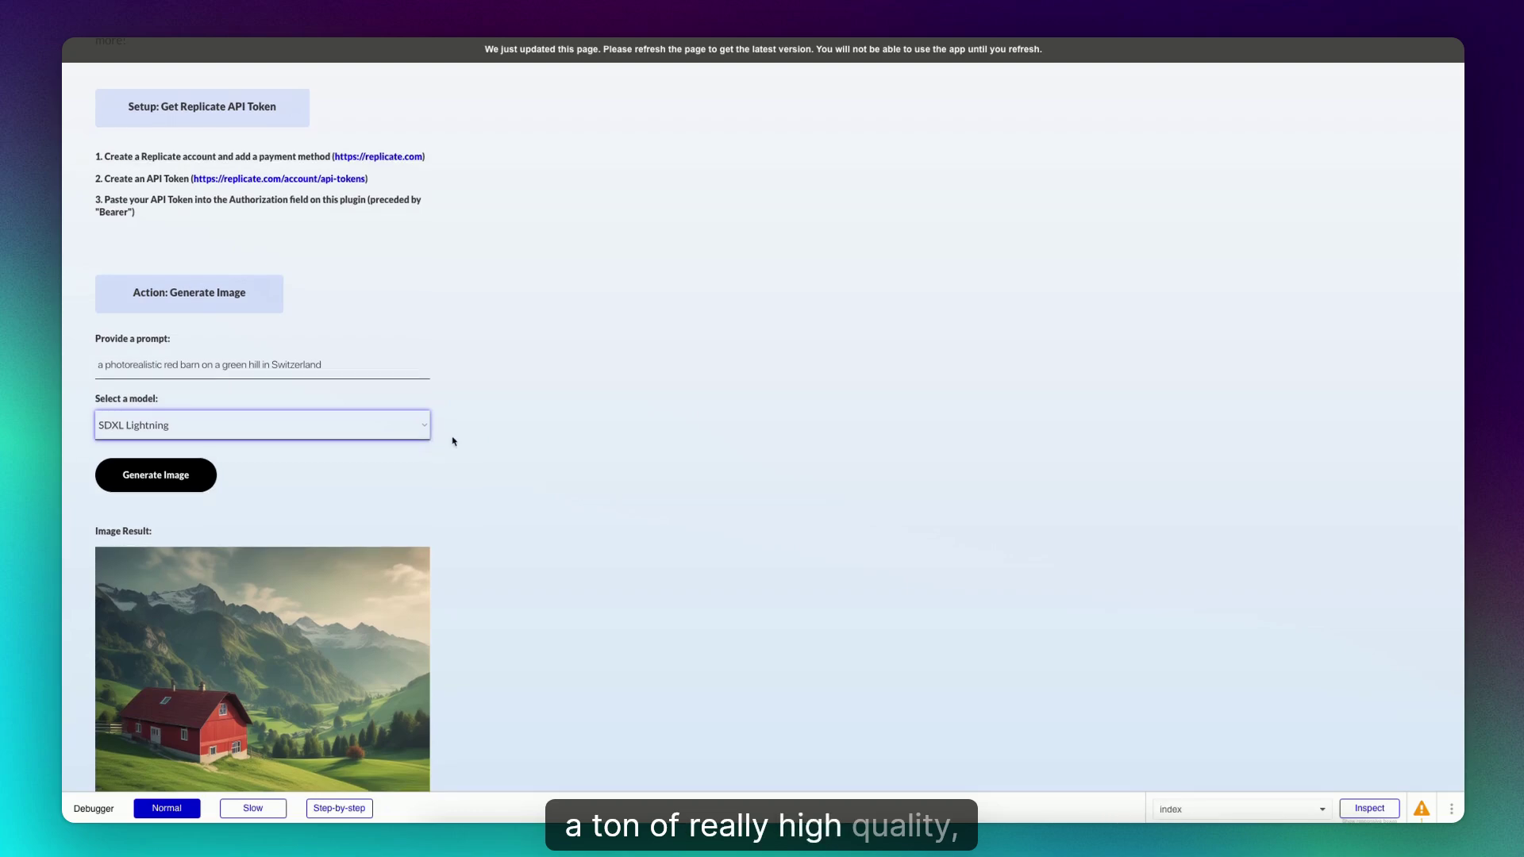
scroll(479, 431, down, 5)
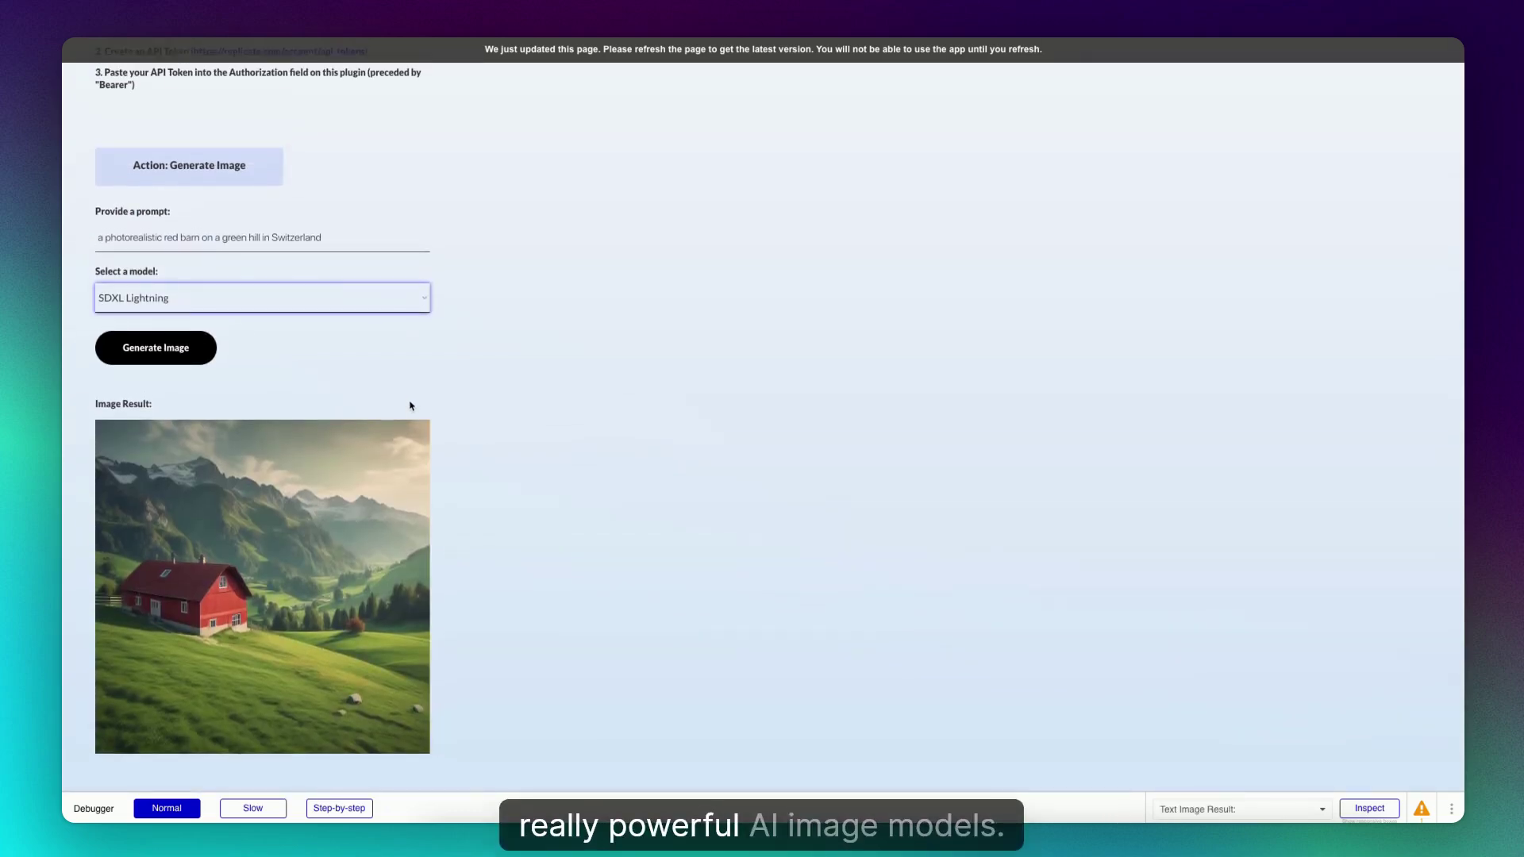